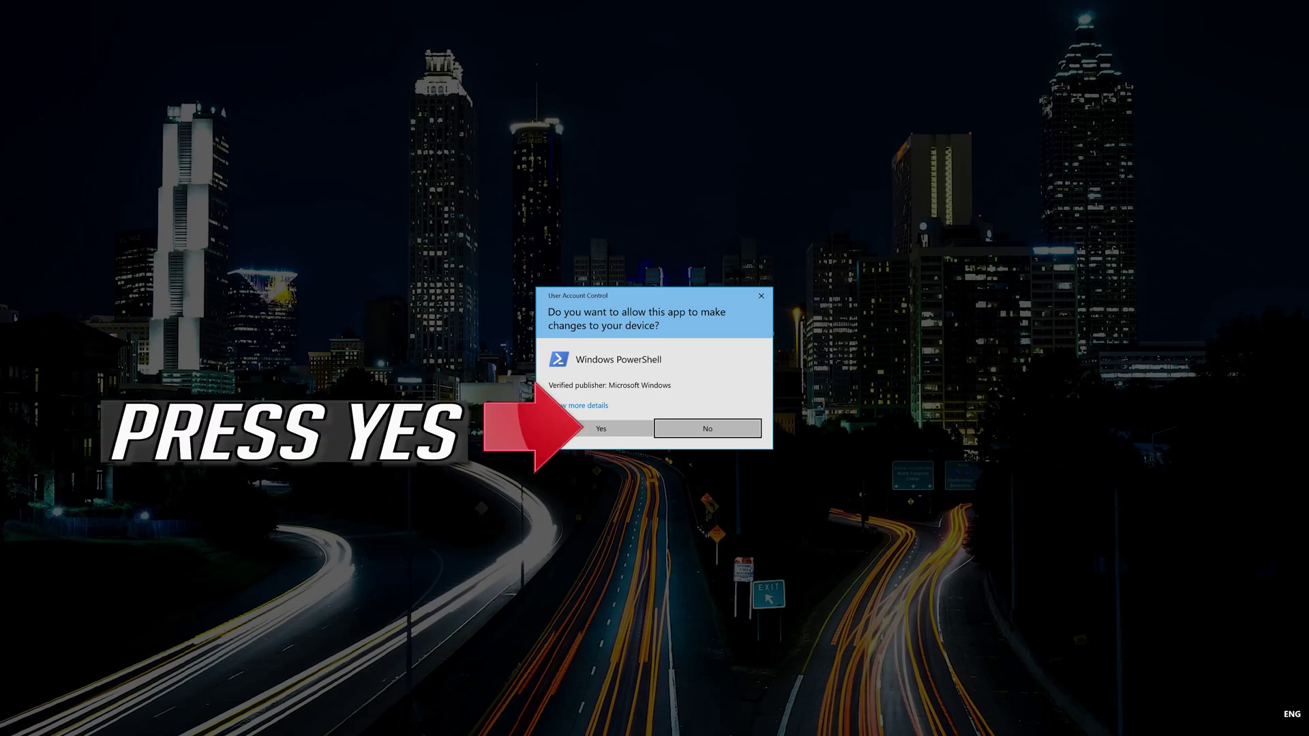
# - Allow Windows PowerShell to make changes to the device and copy the whole package-registration script from the Notepad window
pyautogui.click(602, 437)
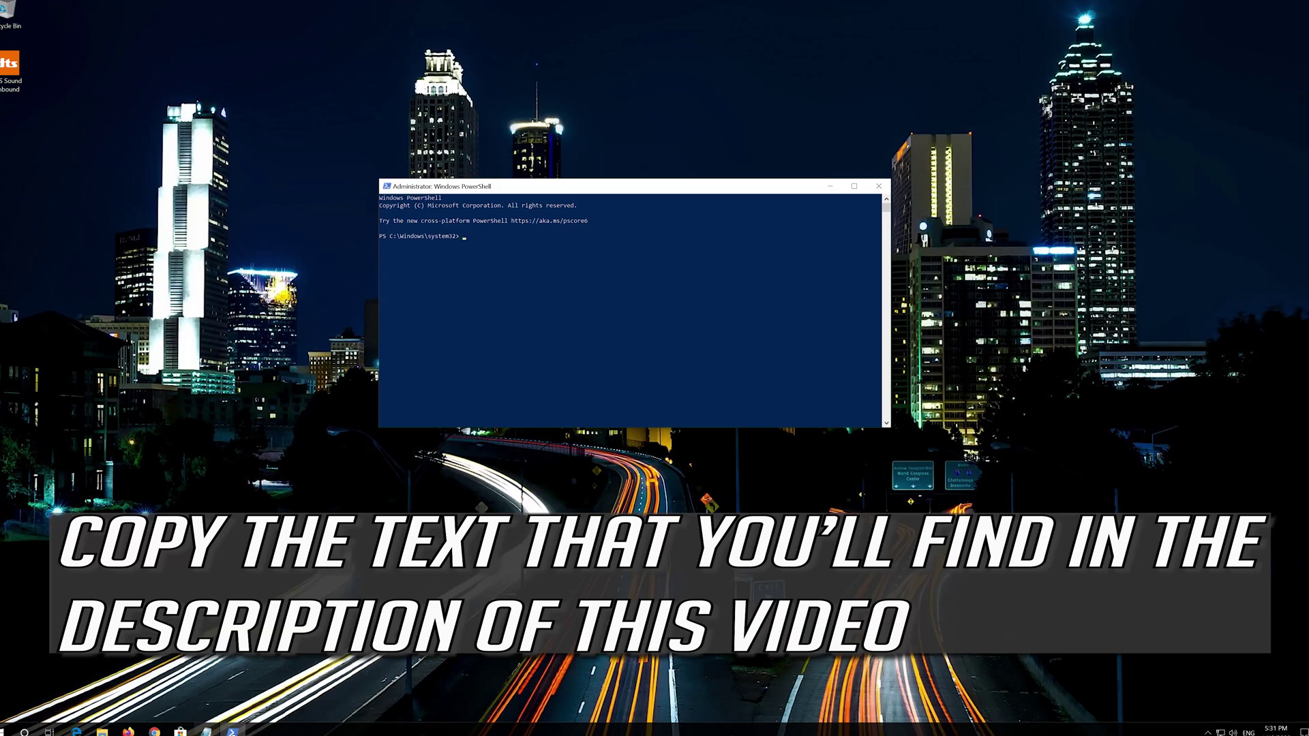
pyautogui.click(216, 731)
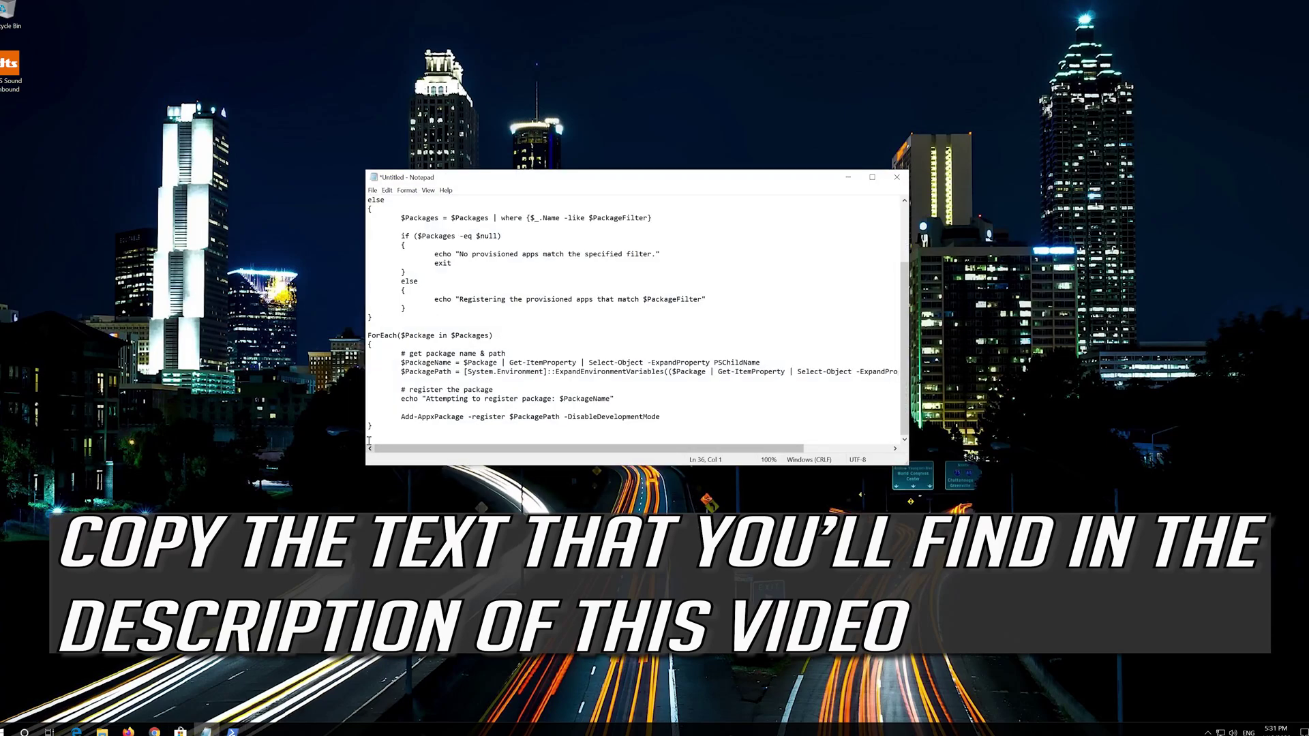
pyautogui.moveTo(373, 427); pyautogui.dragTo(325, 196)
pyautogui.rightClick(496, 216)
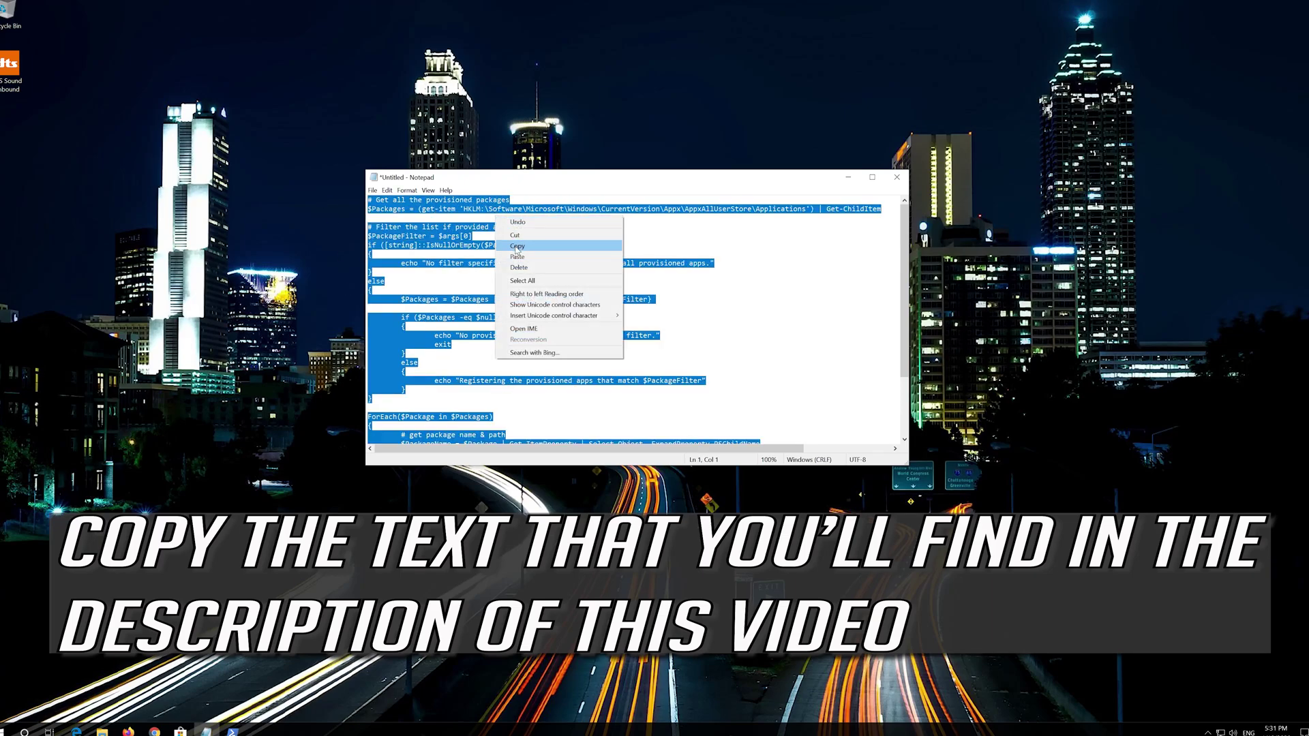
pyautogui.click(517, 247)
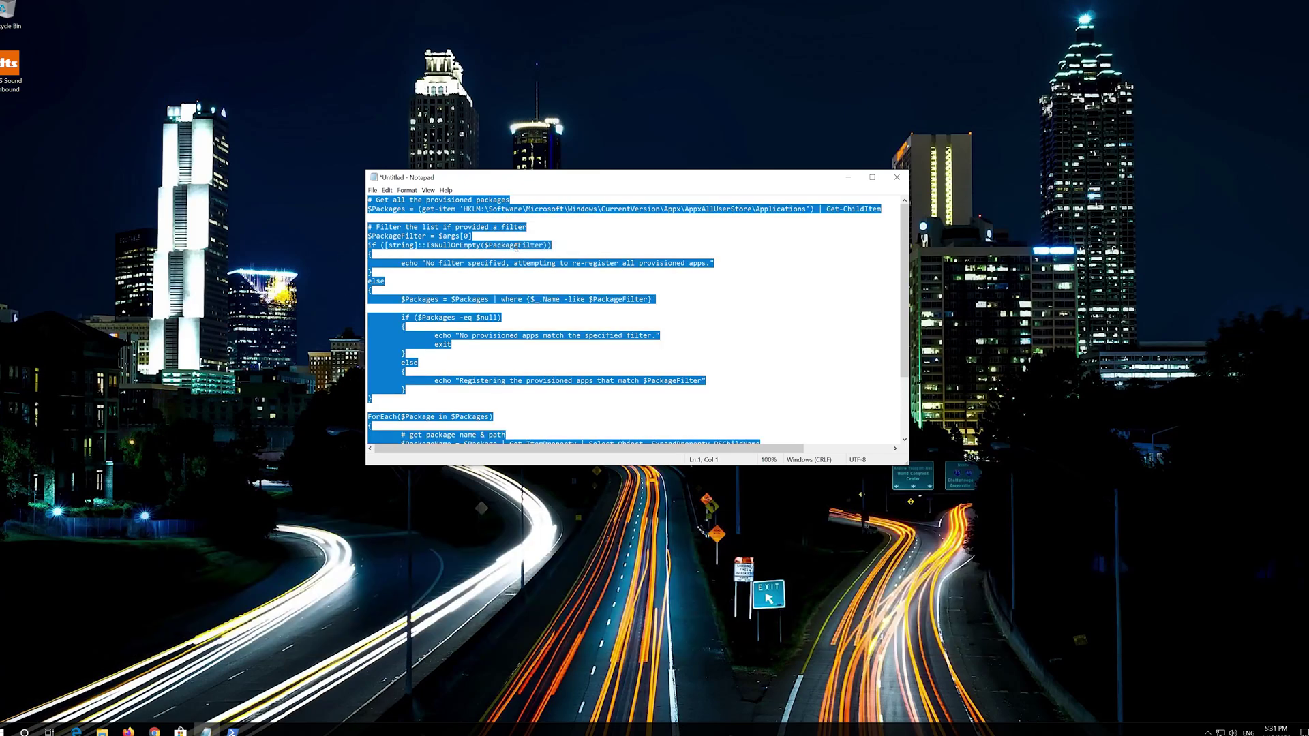
pyautogui.click(857, 185)
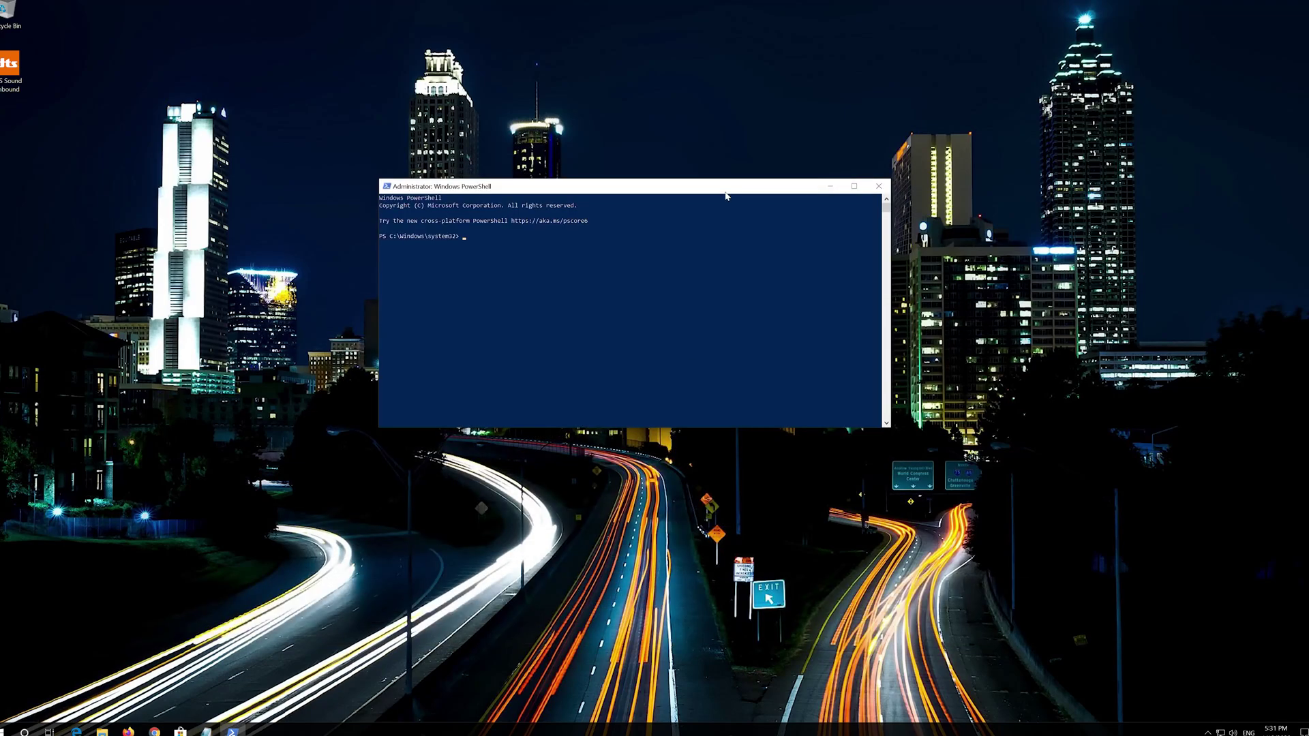
# - Paste and run the copied script in the administrator PowerShell, and end the session with the exit command
pyautogui.rightClick(610, 186)
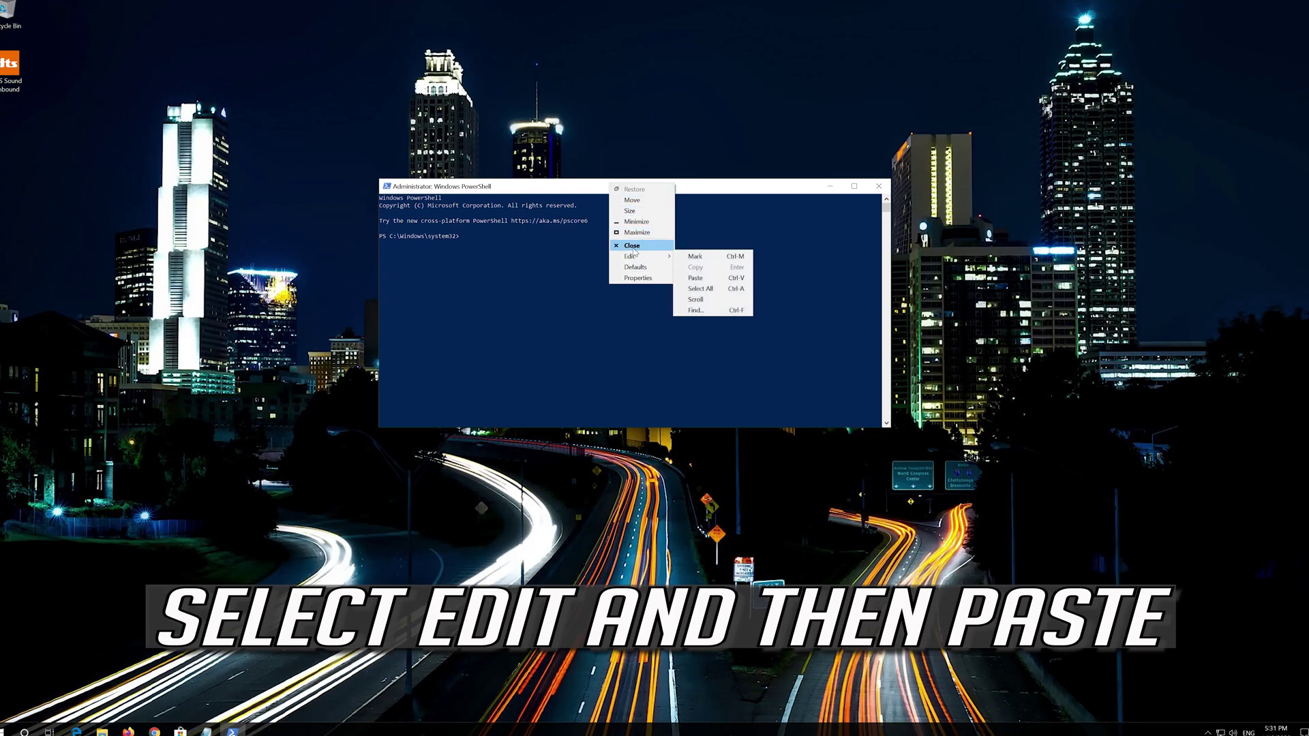
pyautogui.moveTo(641, 258)
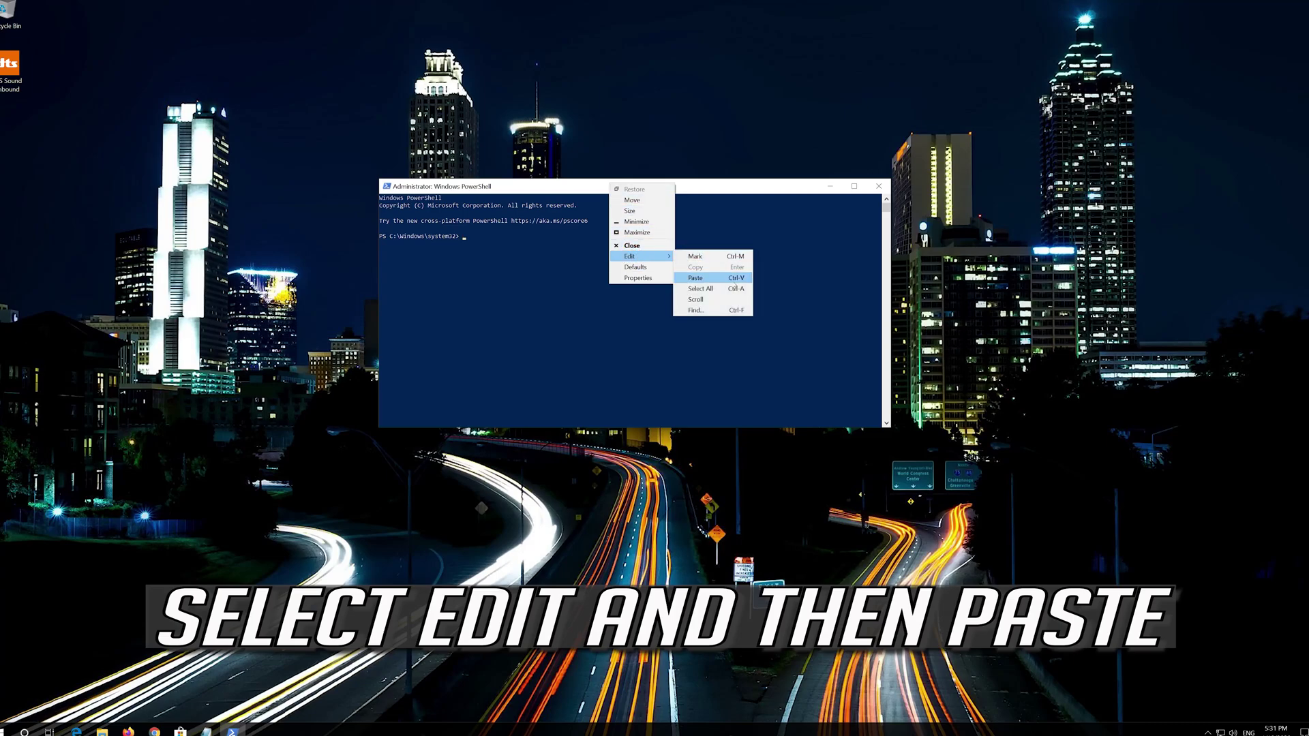
pyautogui.click(721, 278)
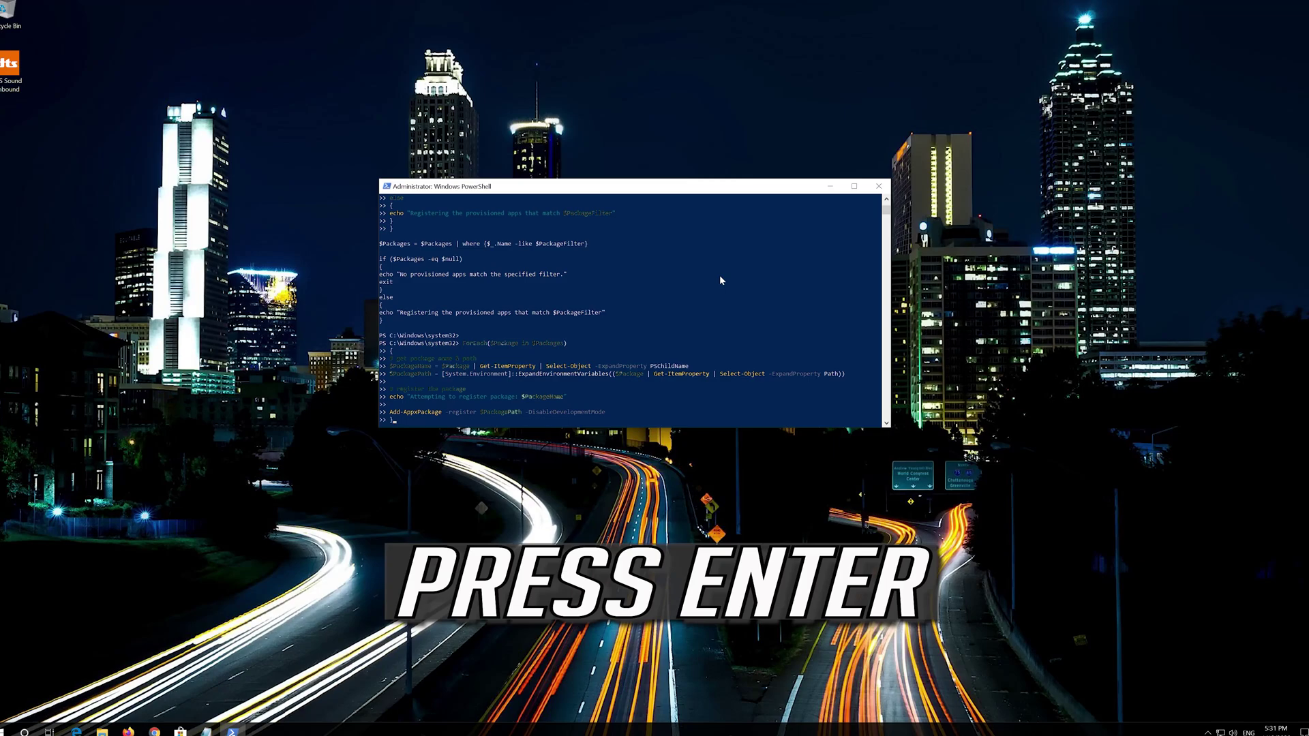
pyautogui.press('Return')
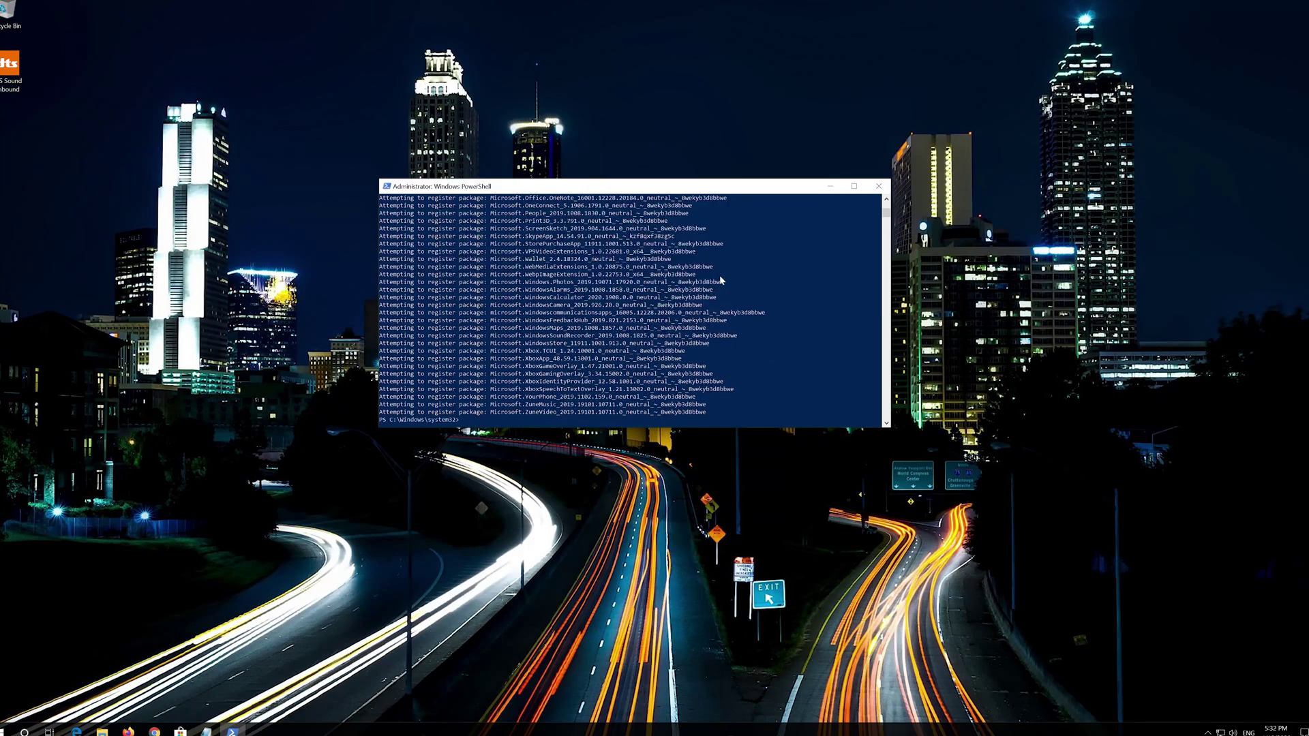
pyautogui.write('exit')
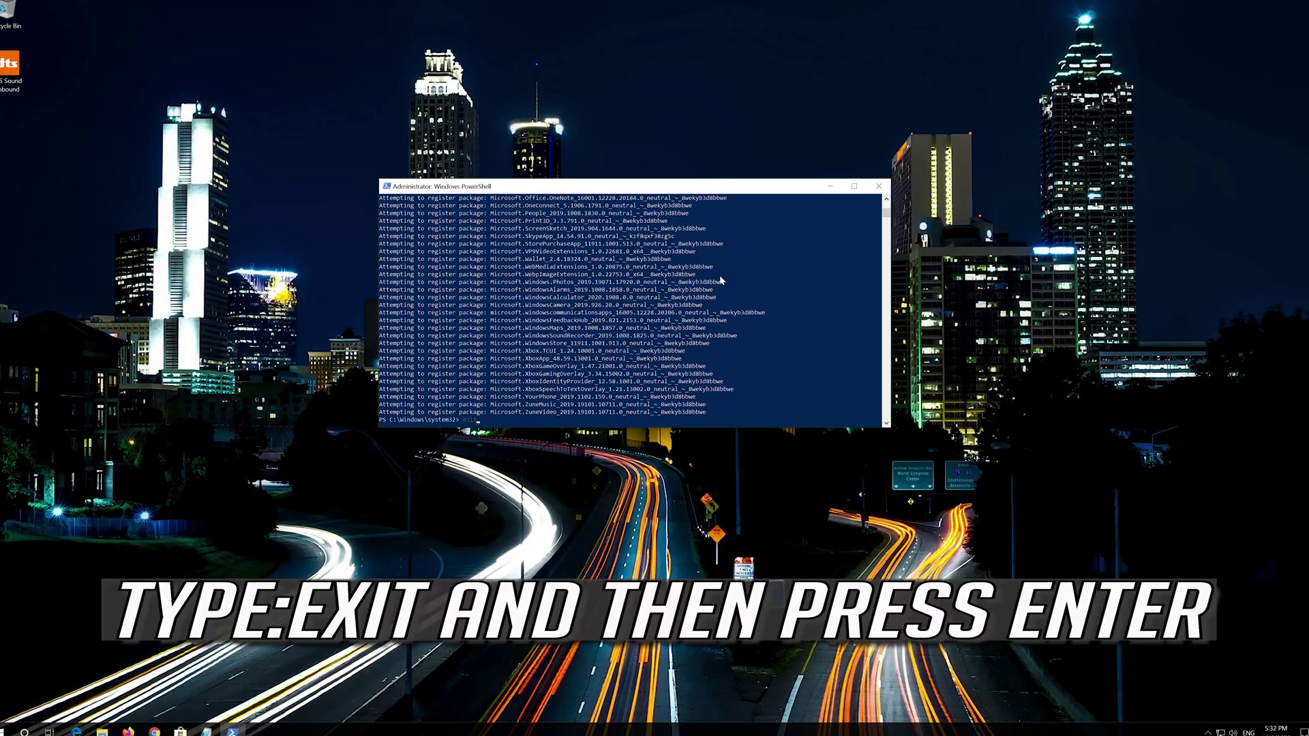
pyautogui.press('Return')
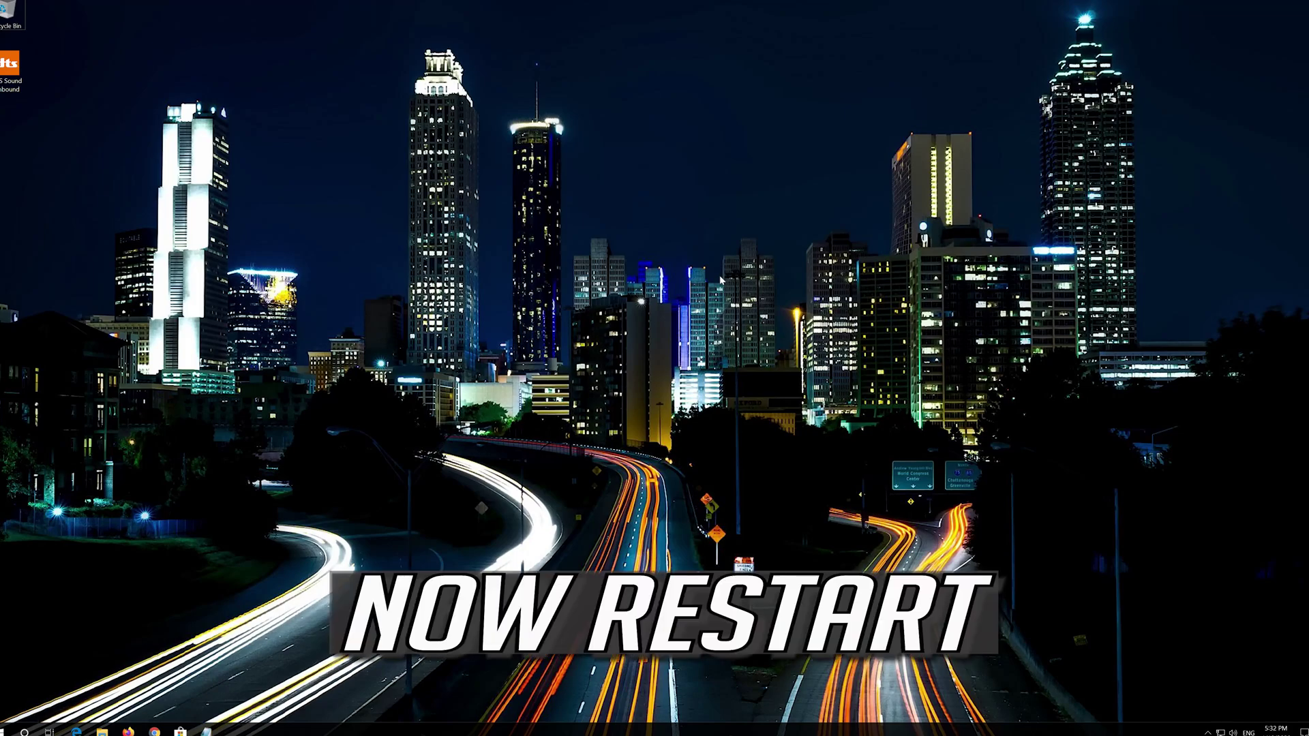
# - Restart the computer and open Microsoft Store
pyautogui.click(6, 731)
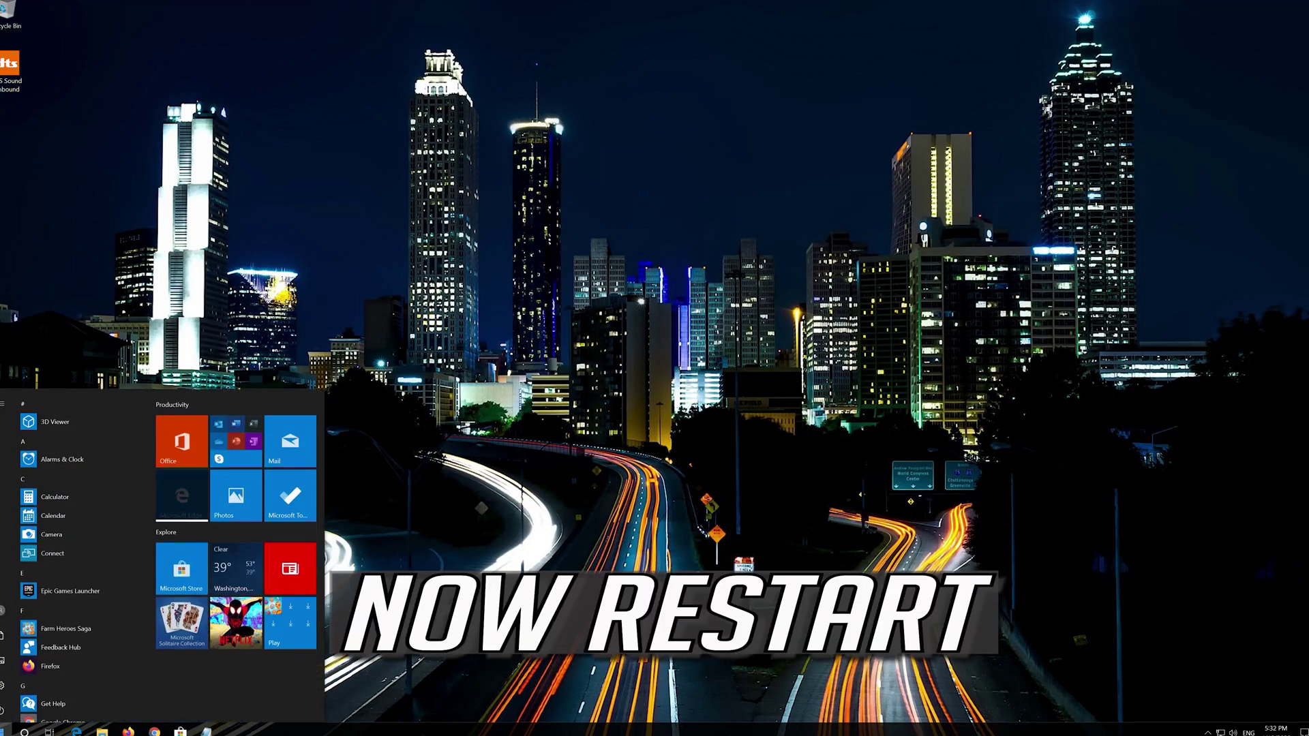
pyautogui.moveTo(3, 710)
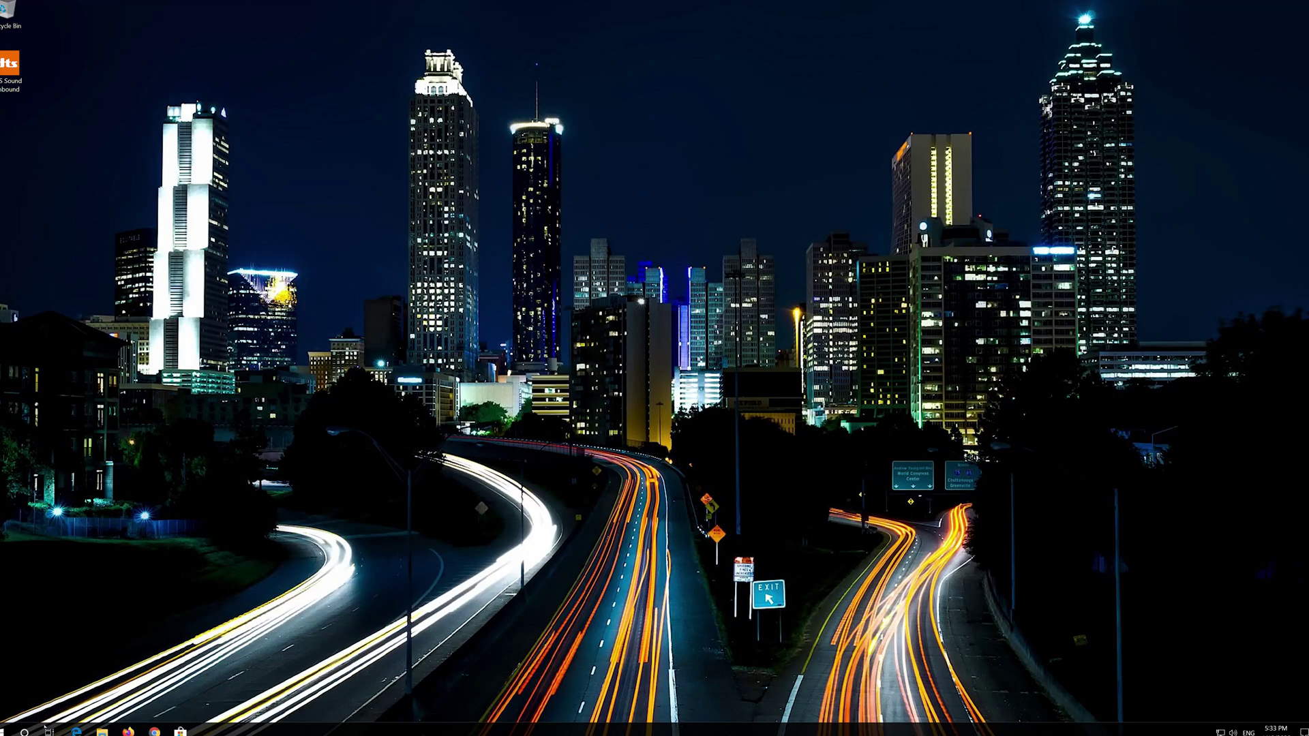
pyautogui.click(180, 732)
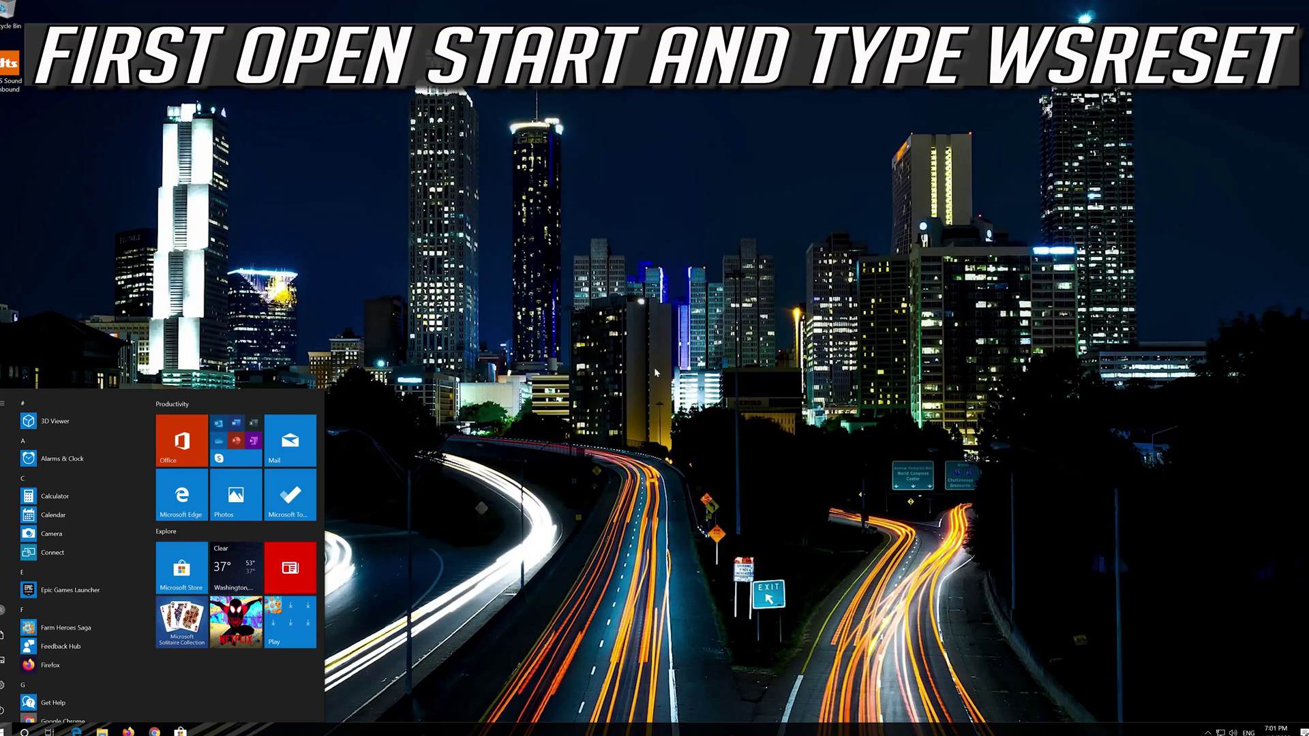
# - Find and run the wsreset command, and close the Microsoft Store window it opens
pyautogui.write('wsreset')
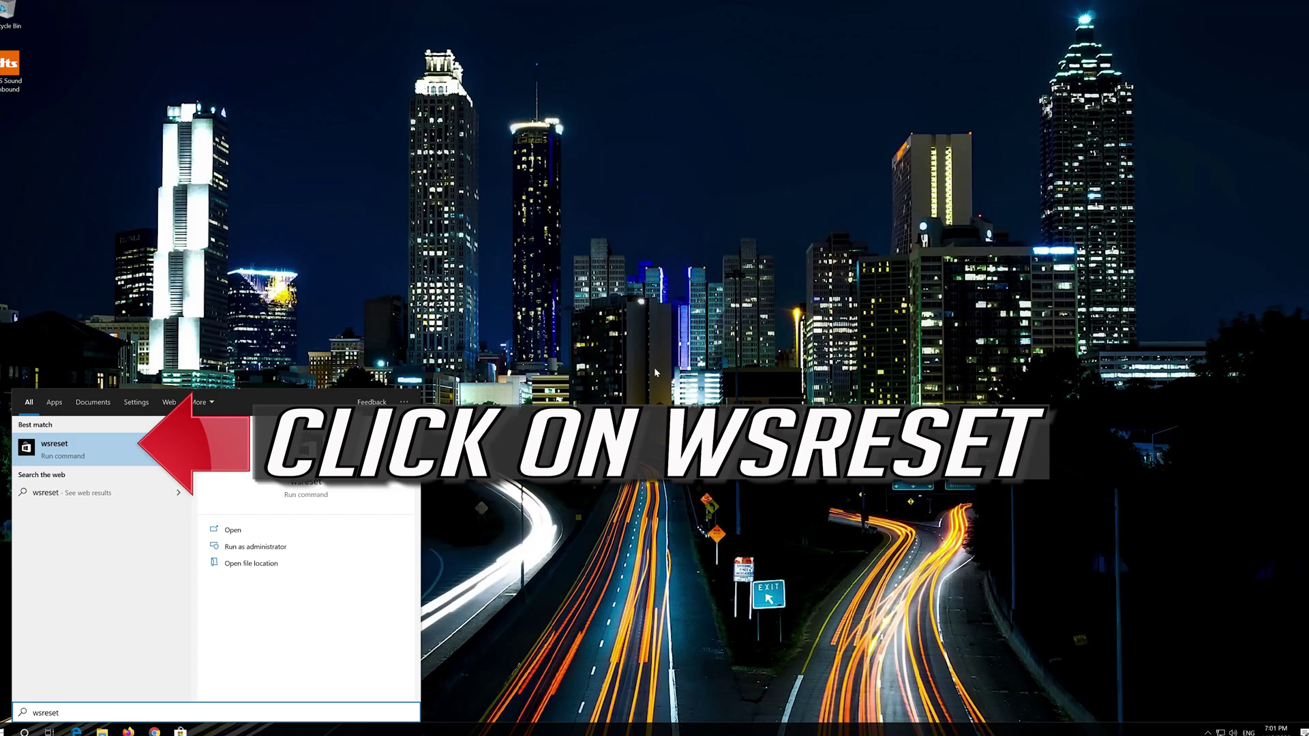
pyautogui.click(105, 462)
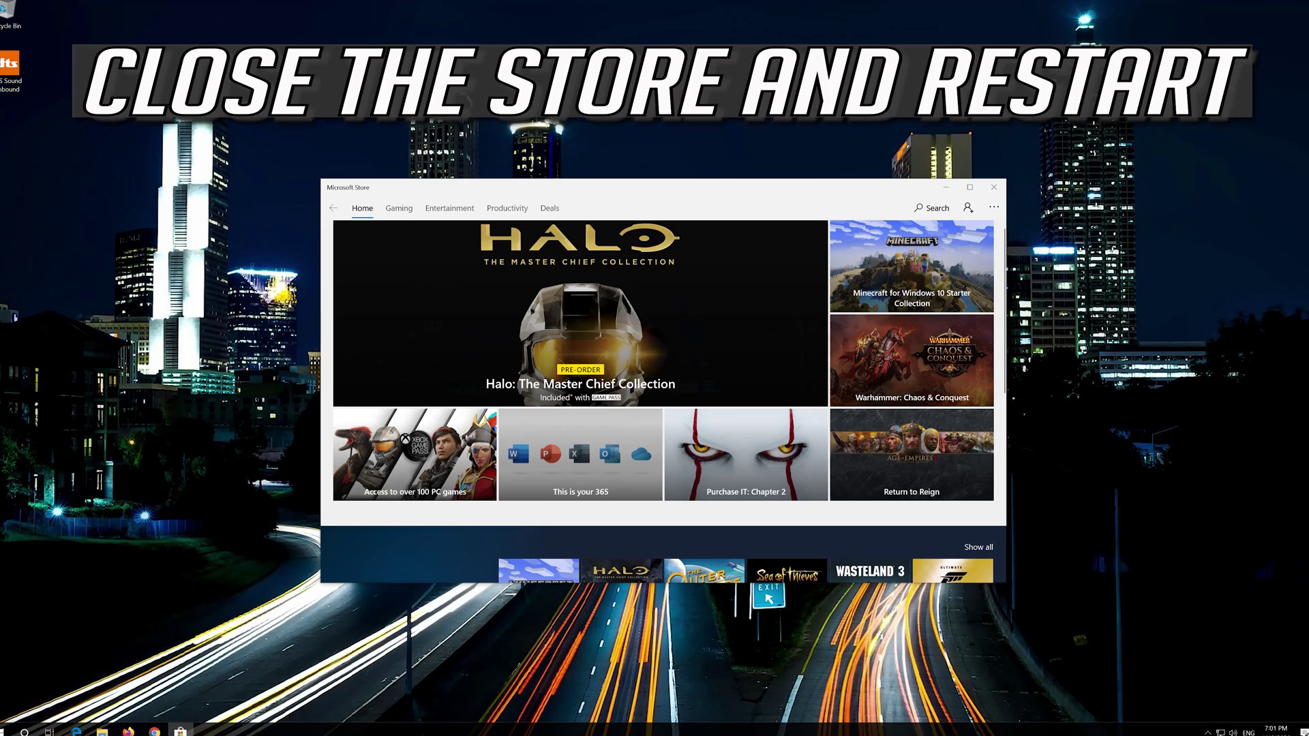
pyautogui.click(992, 195)
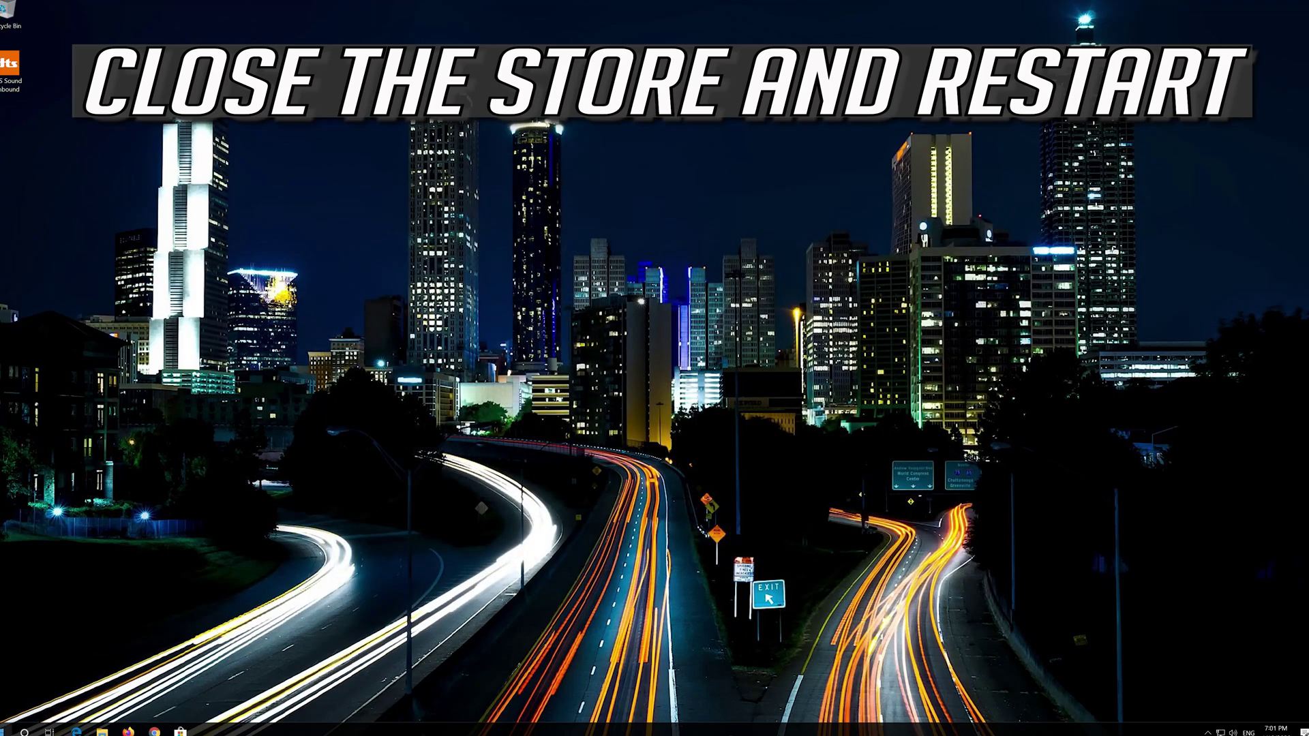
# - Restart the computer from the power options
pyautogui.click(5, 730)
pyautogui.click(2, 709)
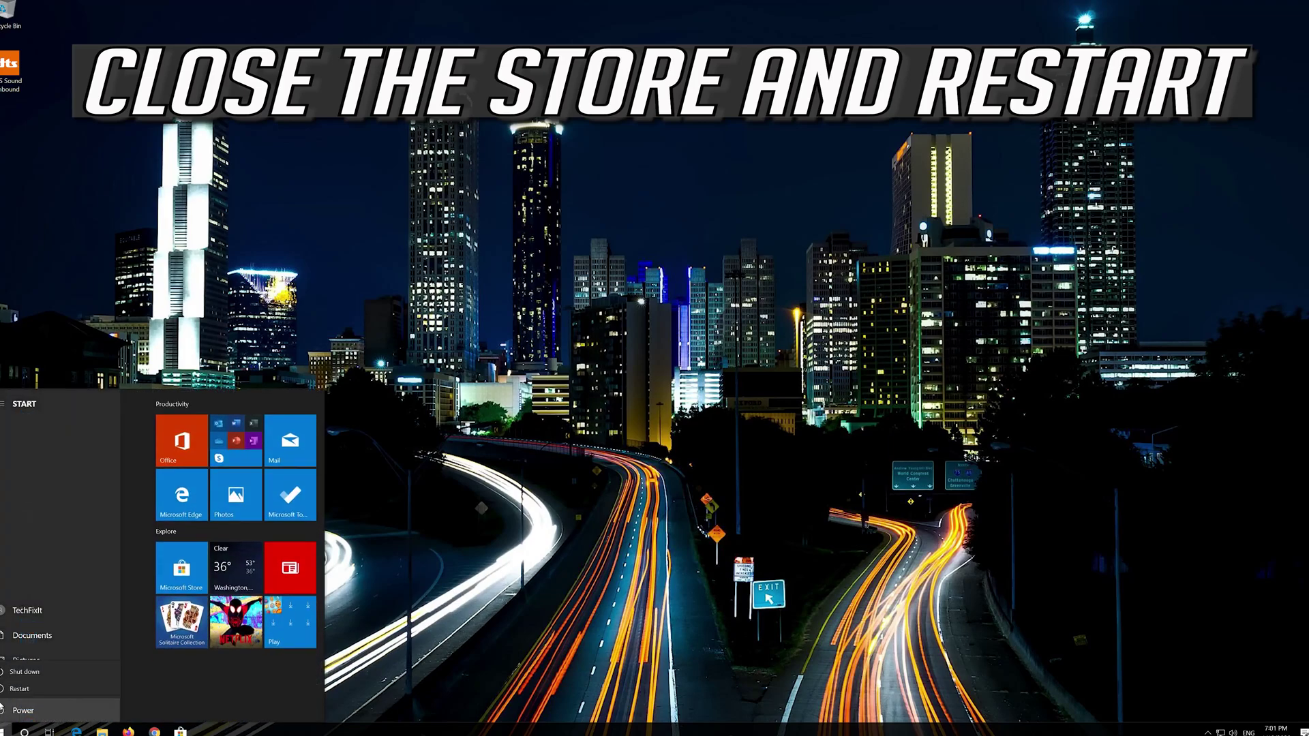
pyautogui.click(7, 685)
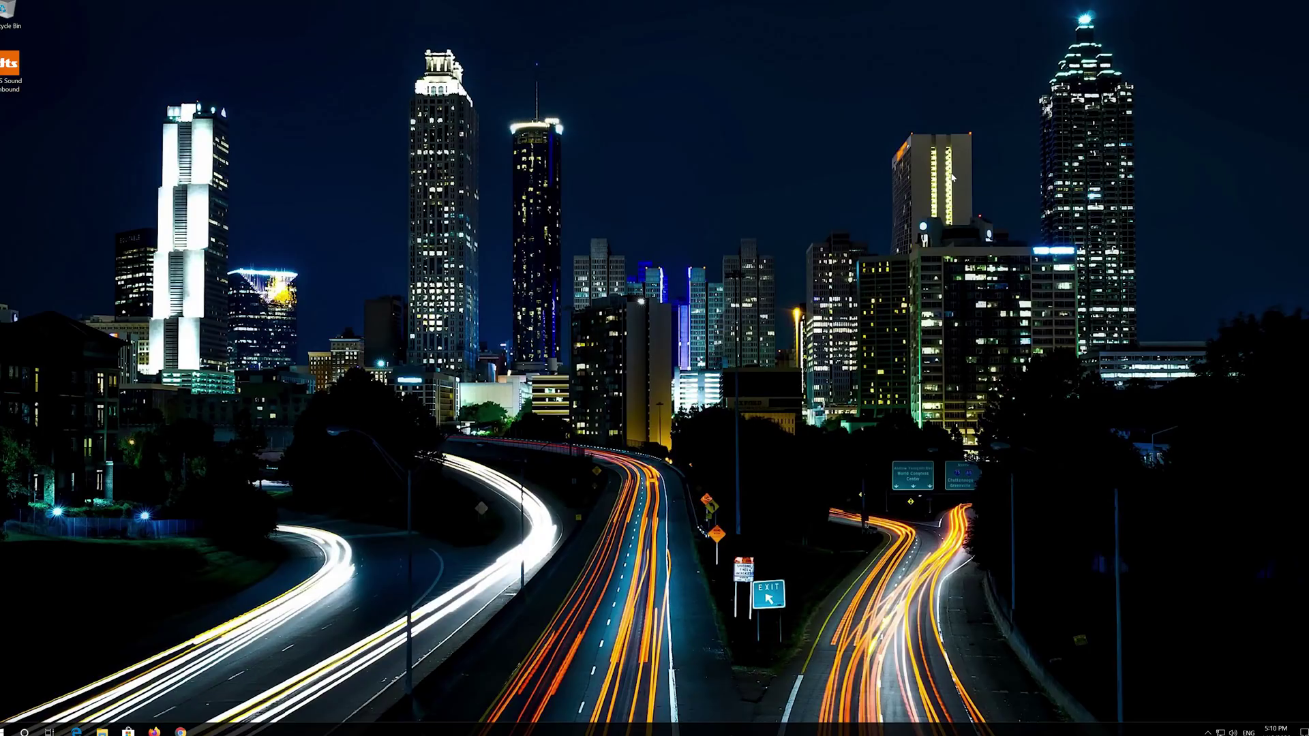
# - Open Windows Settings and go to Apps & features in the Apps category
pyautogui.press('super')
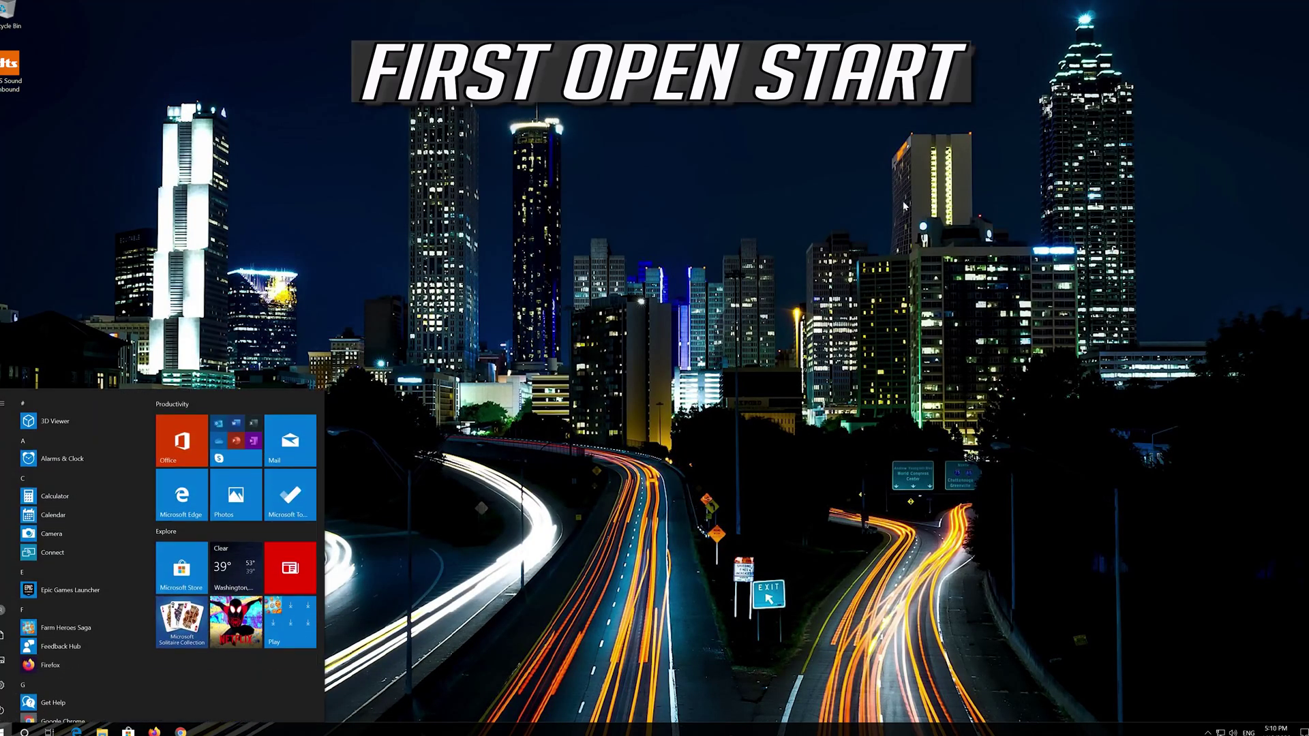
pyautogui.moveTo(3, 685)
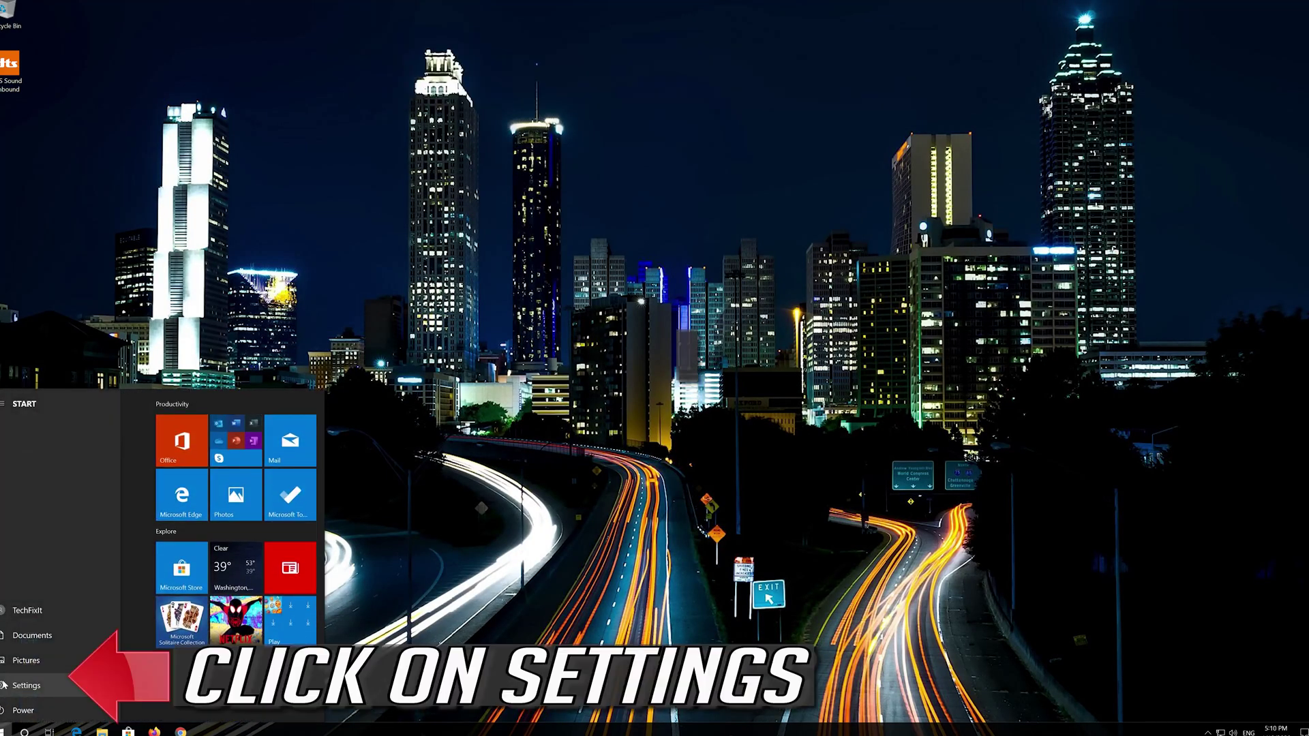
pyautogui.click(31, 687)
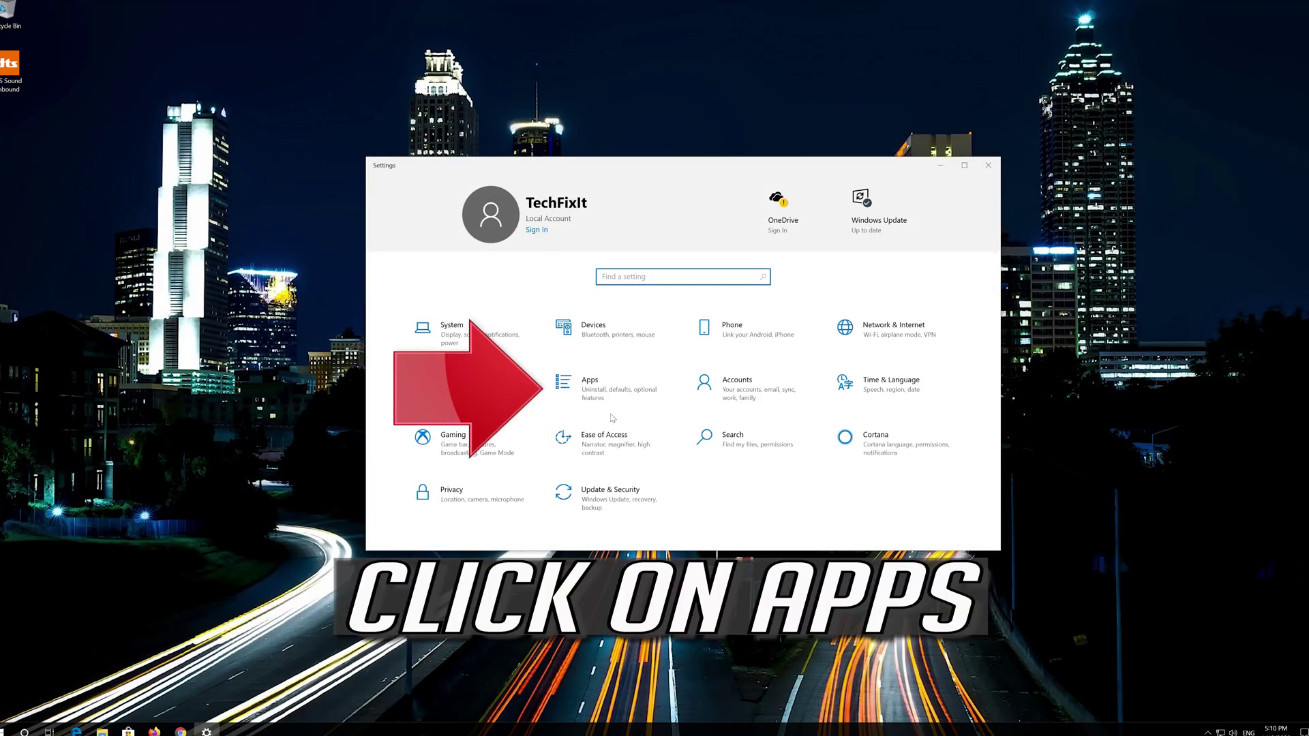
pyautogui.click(636, 391)
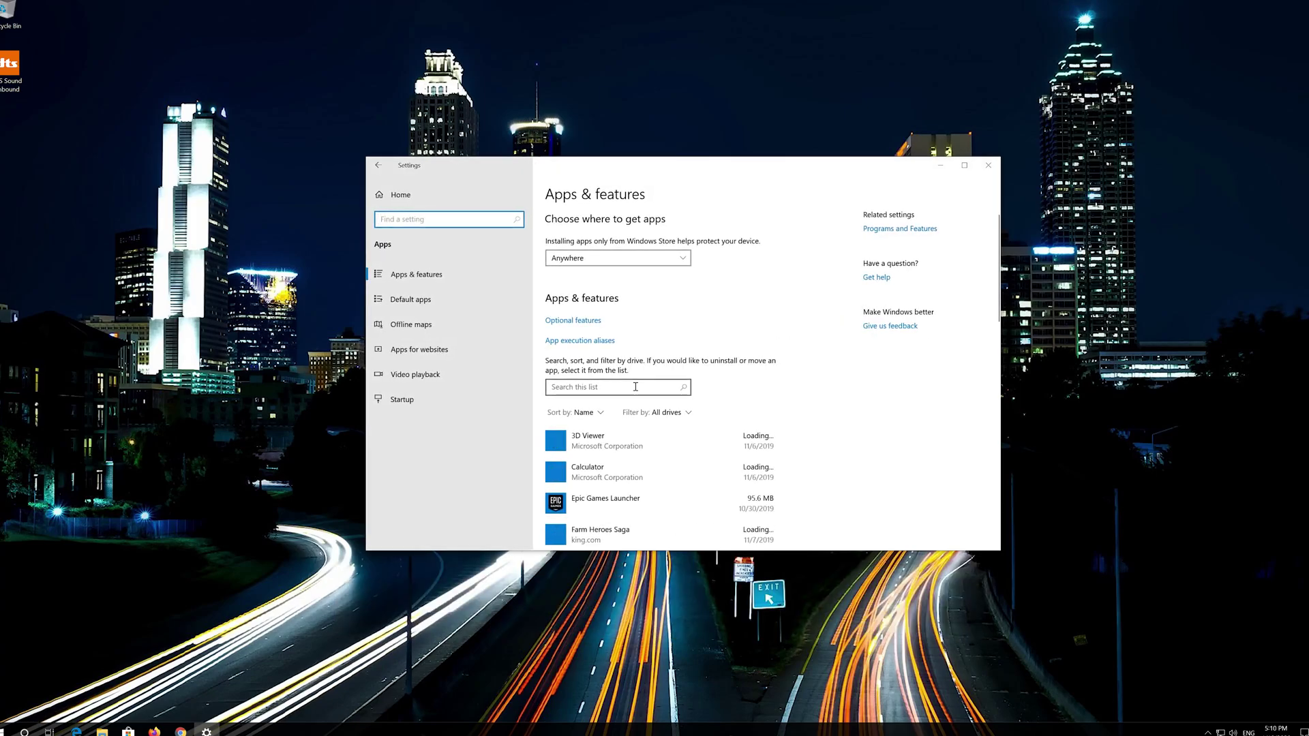
pyautogui.click(440, 274)
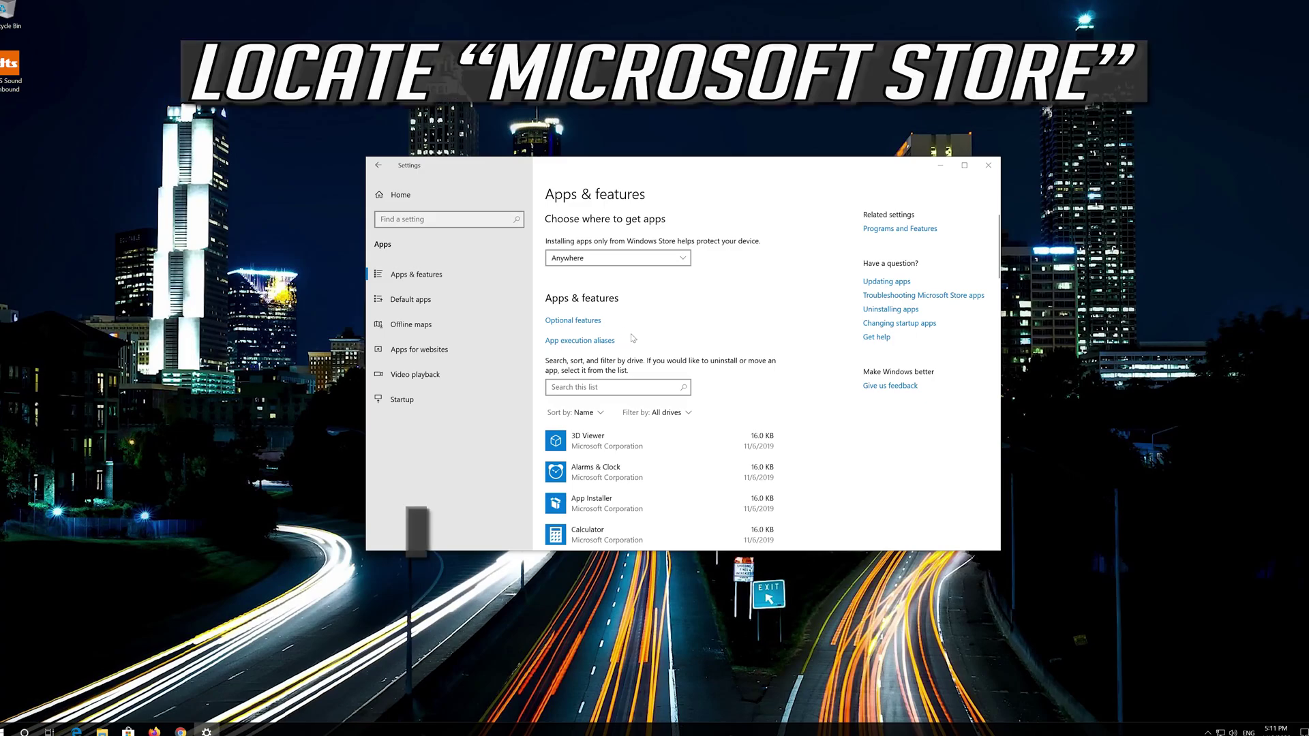
# - Find Microsoft Store in the installed apps list and open its advanced options
pyautogui.scroll(-12, 632, 338)
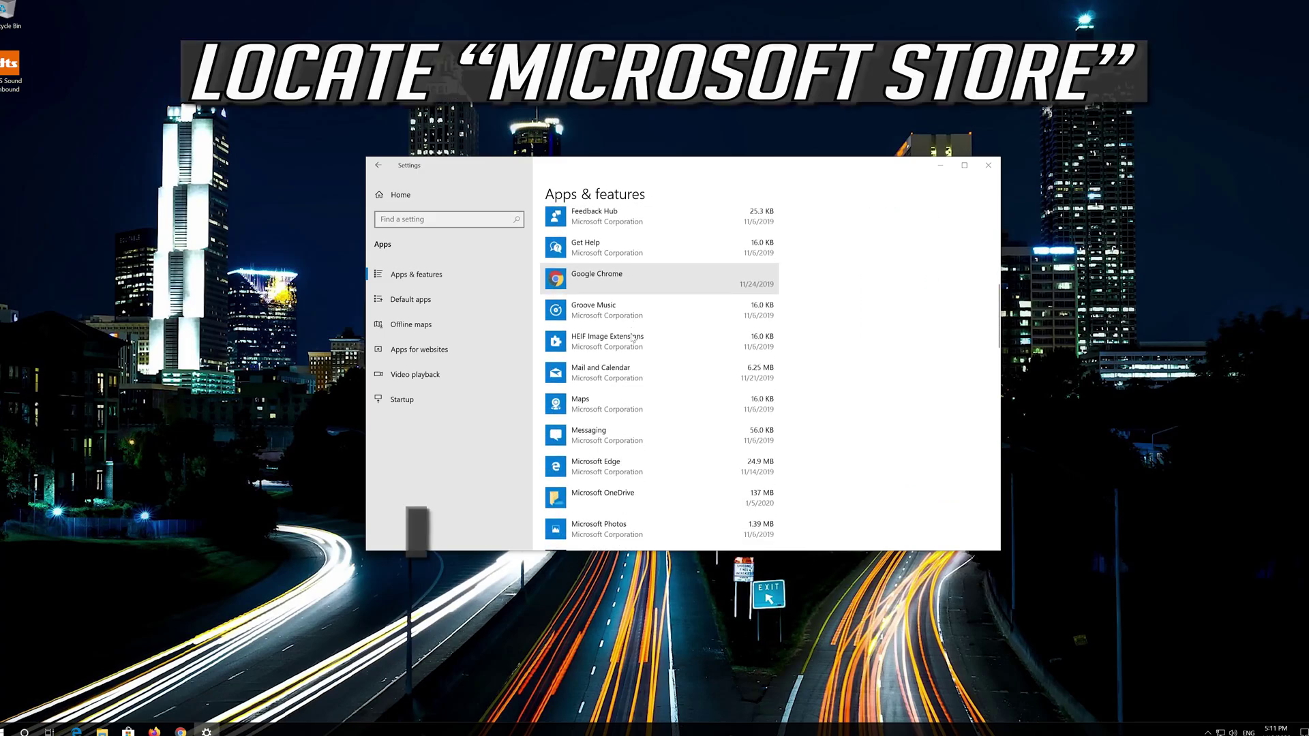
pyautogui.scroll(-3, 633, 338)
pyautogui.scroll(1, 633, 338)
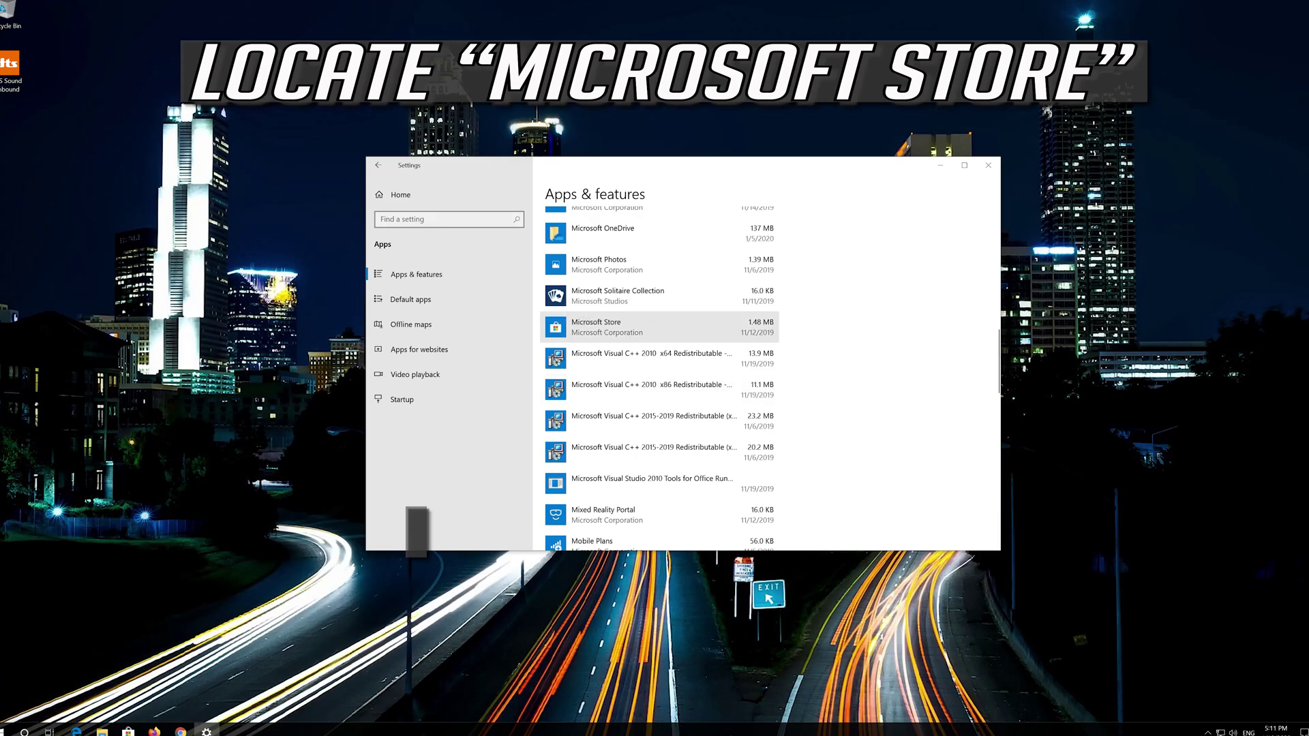
pyautogui.click(633, 336)
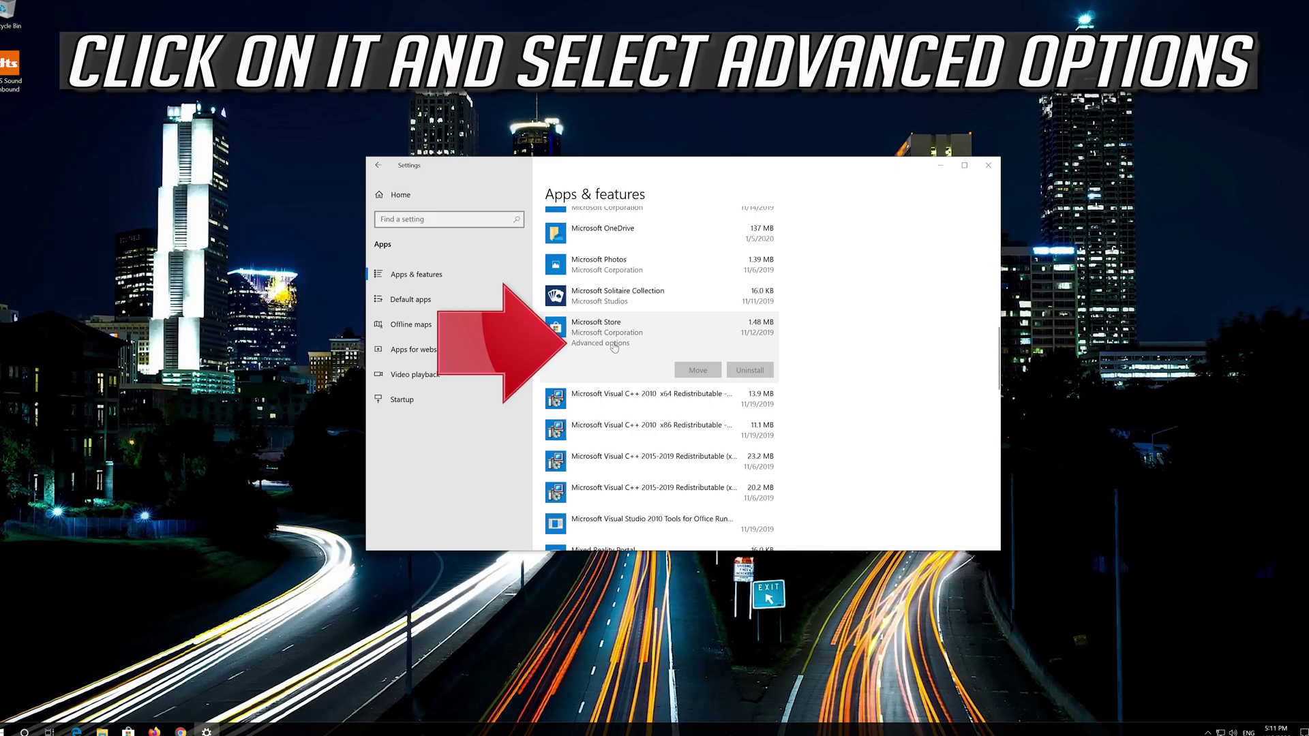
pyautogui.click(614, 344)
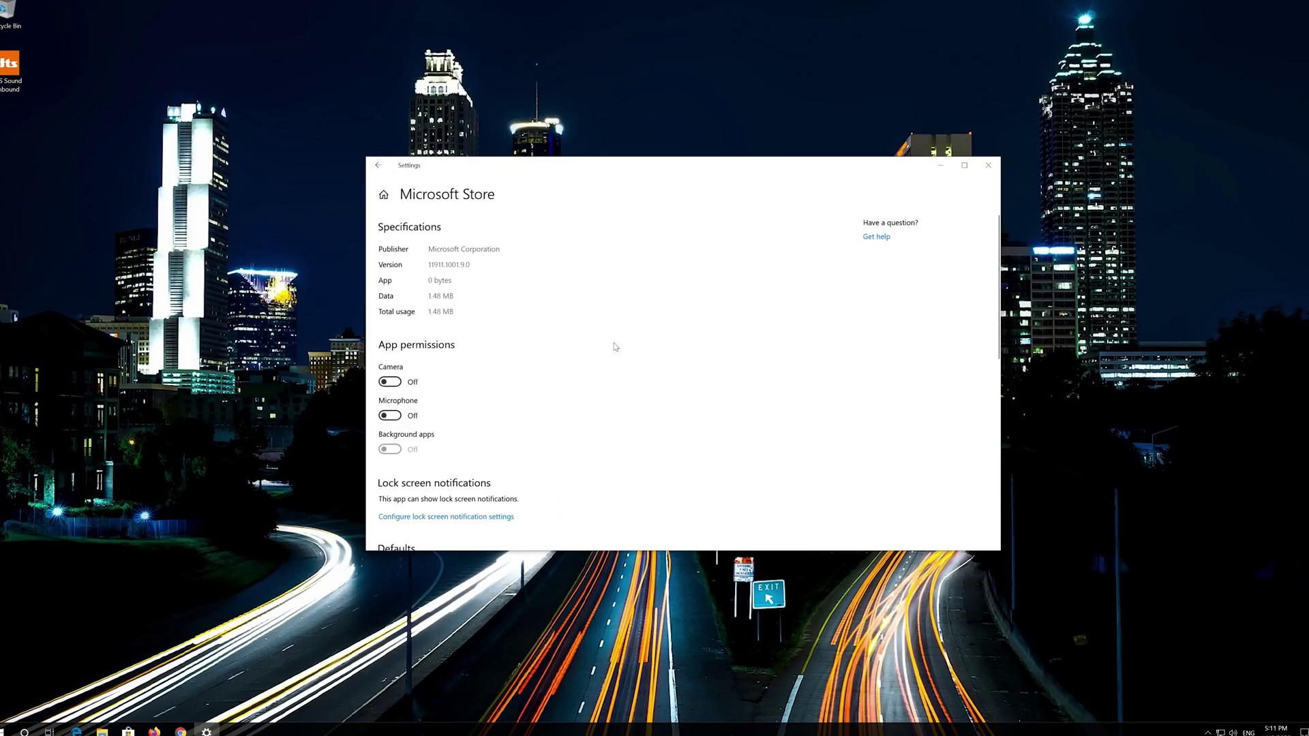
# - Reset the Microsoft Store app and confirm deleting its data
pyautogui.scroll(-3, 512, 370)
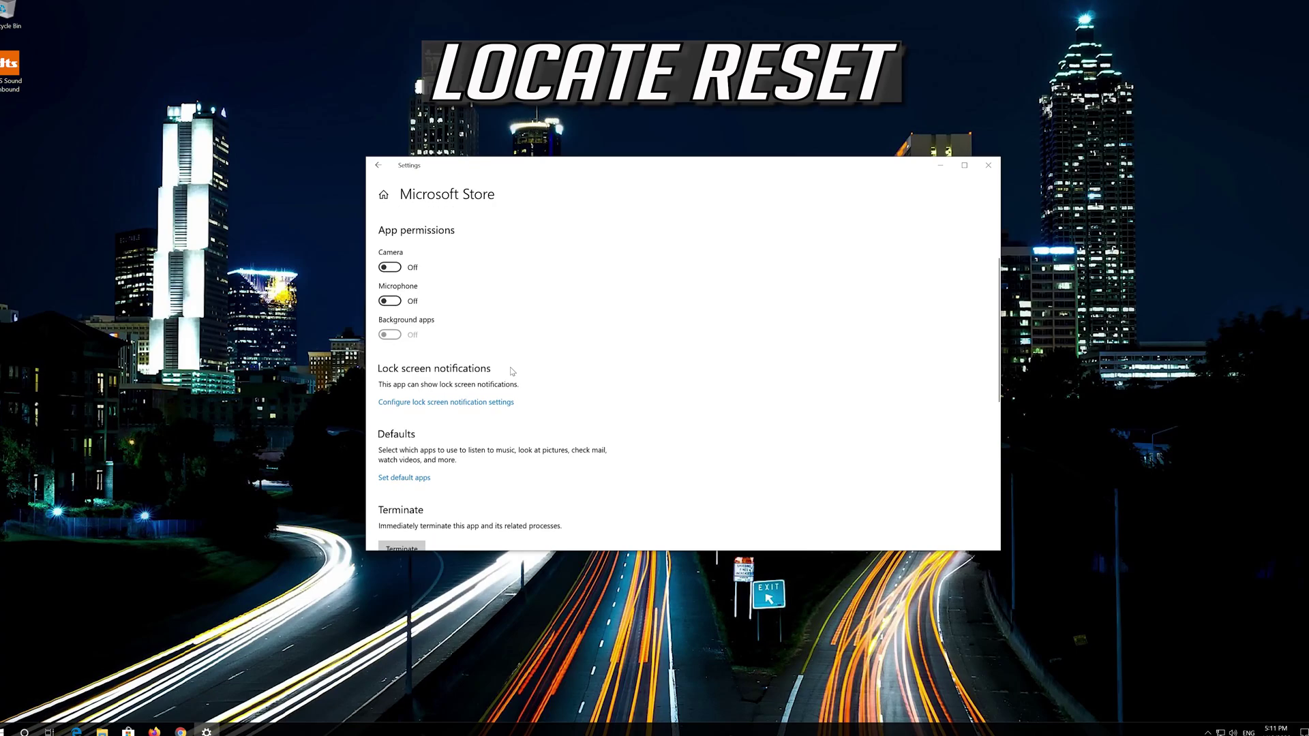
pyautogui.scroll(-3, 512, 371)
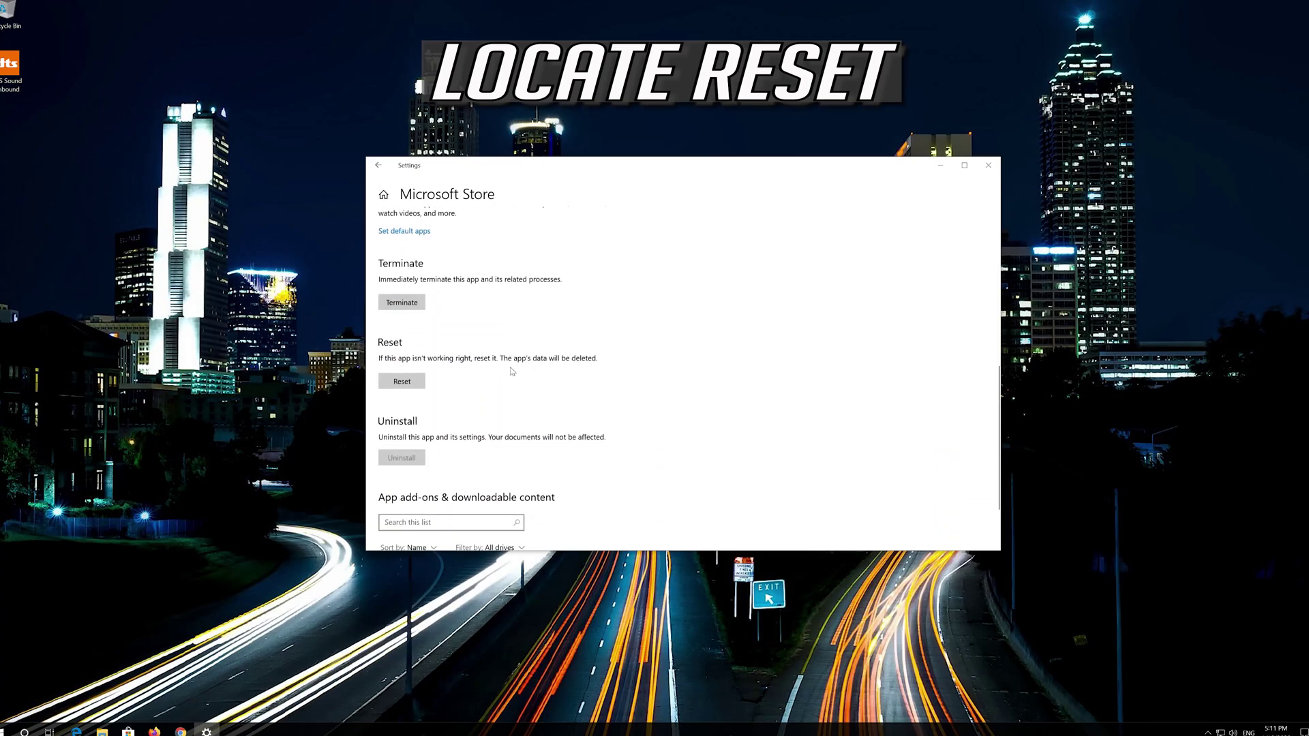
pyautogui.click(404, 386)
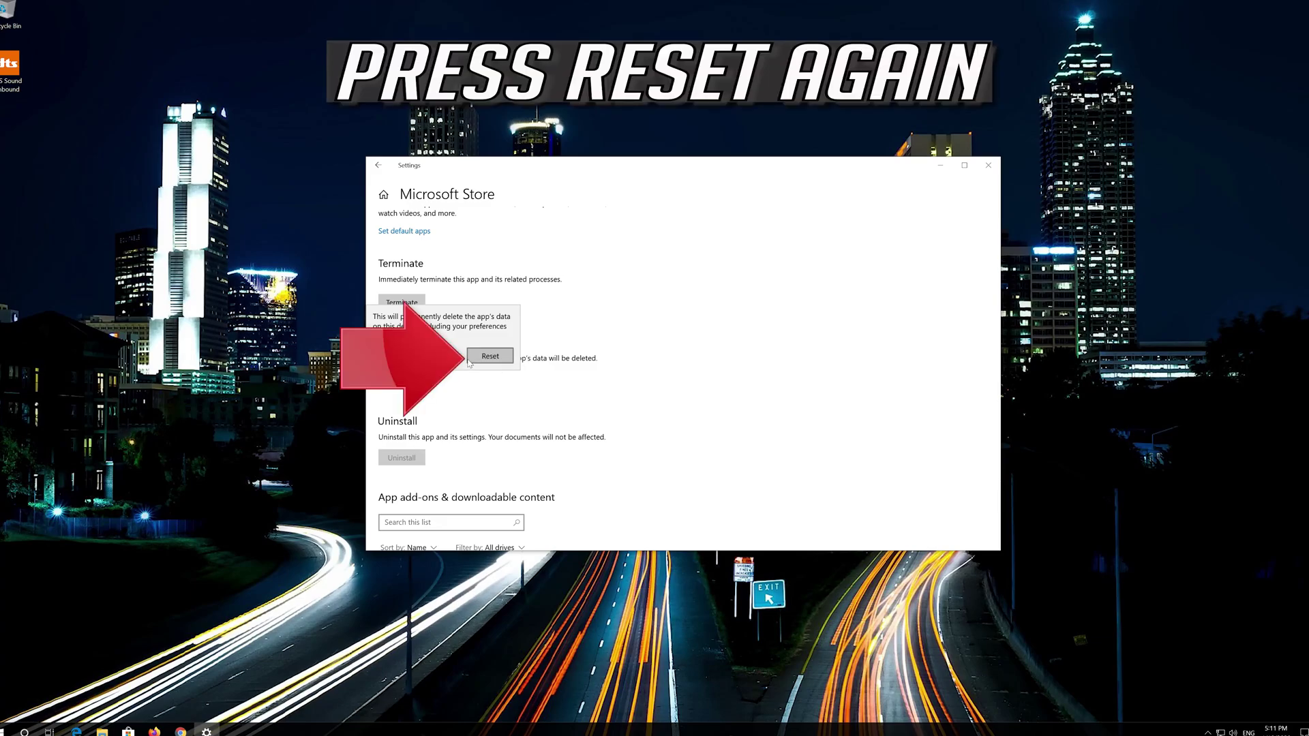
pyautogui.click(490, 356)
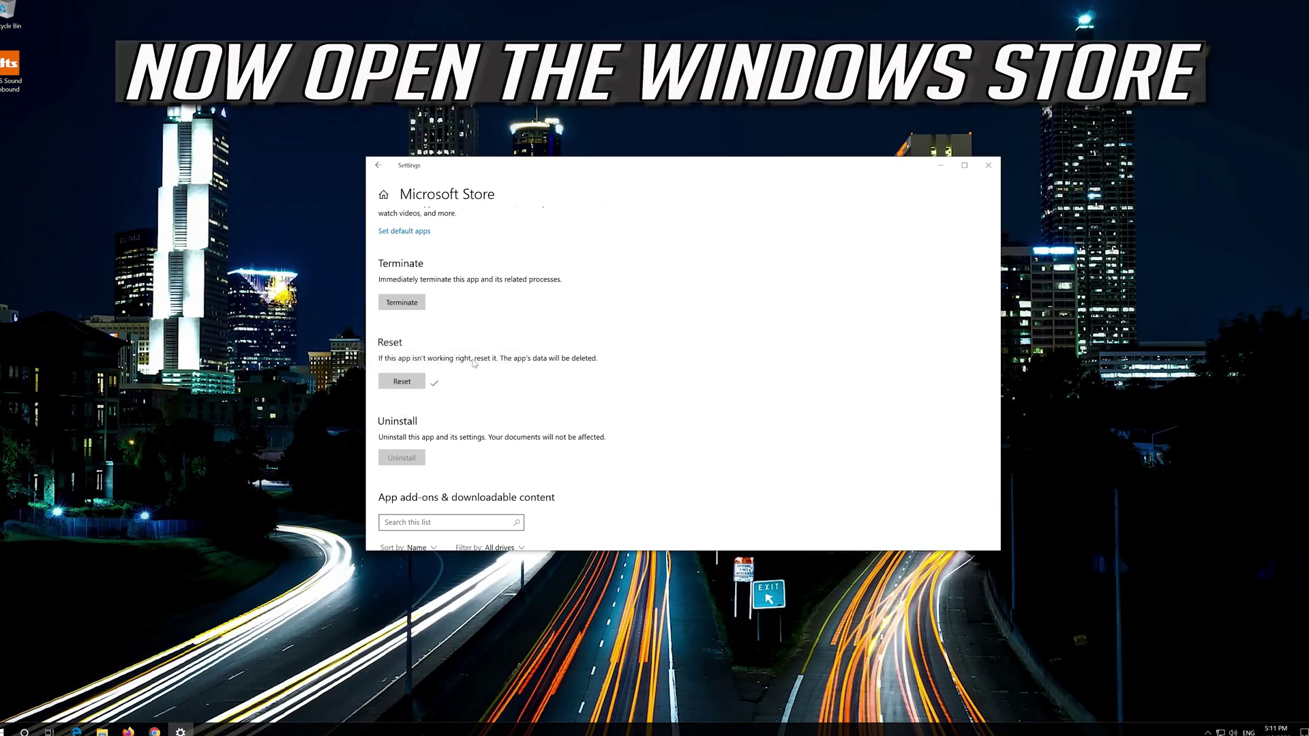
# - Close Settings and launch Microsoft Store
pyautogui.click(989, 167)
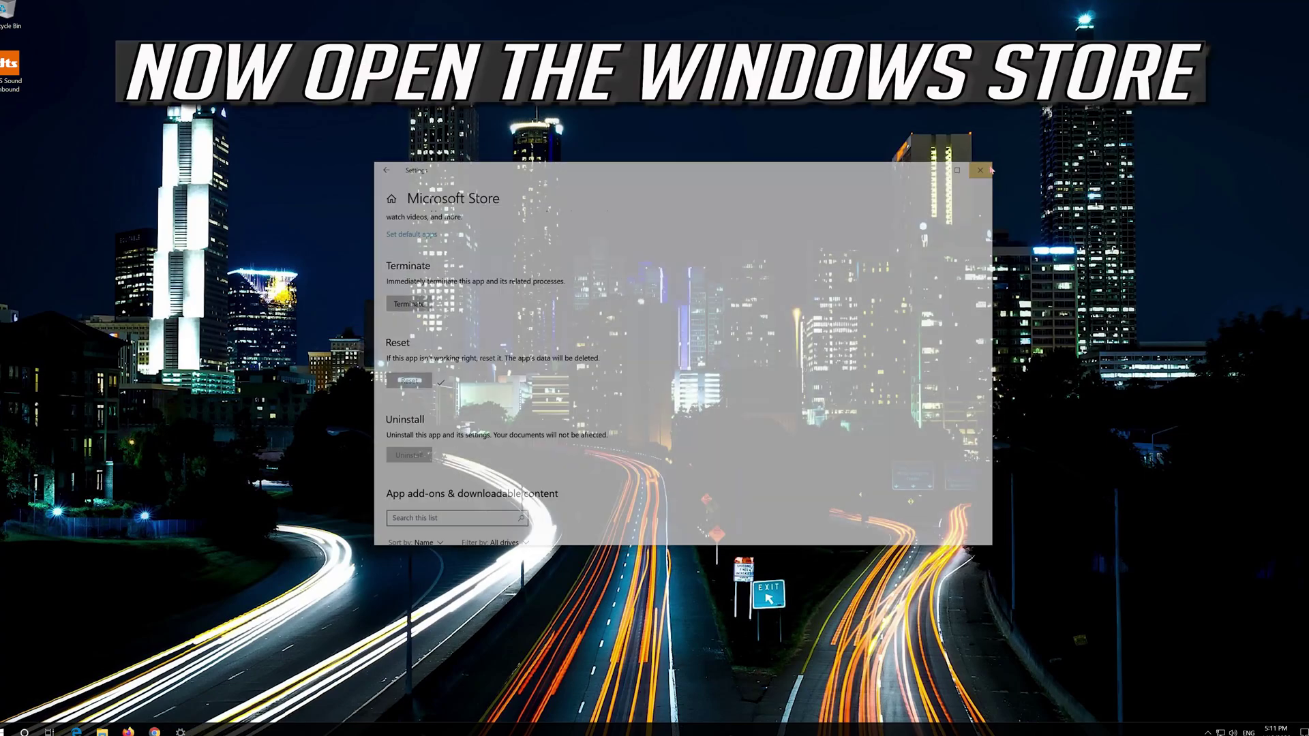
pyautogui.click(5, 730)
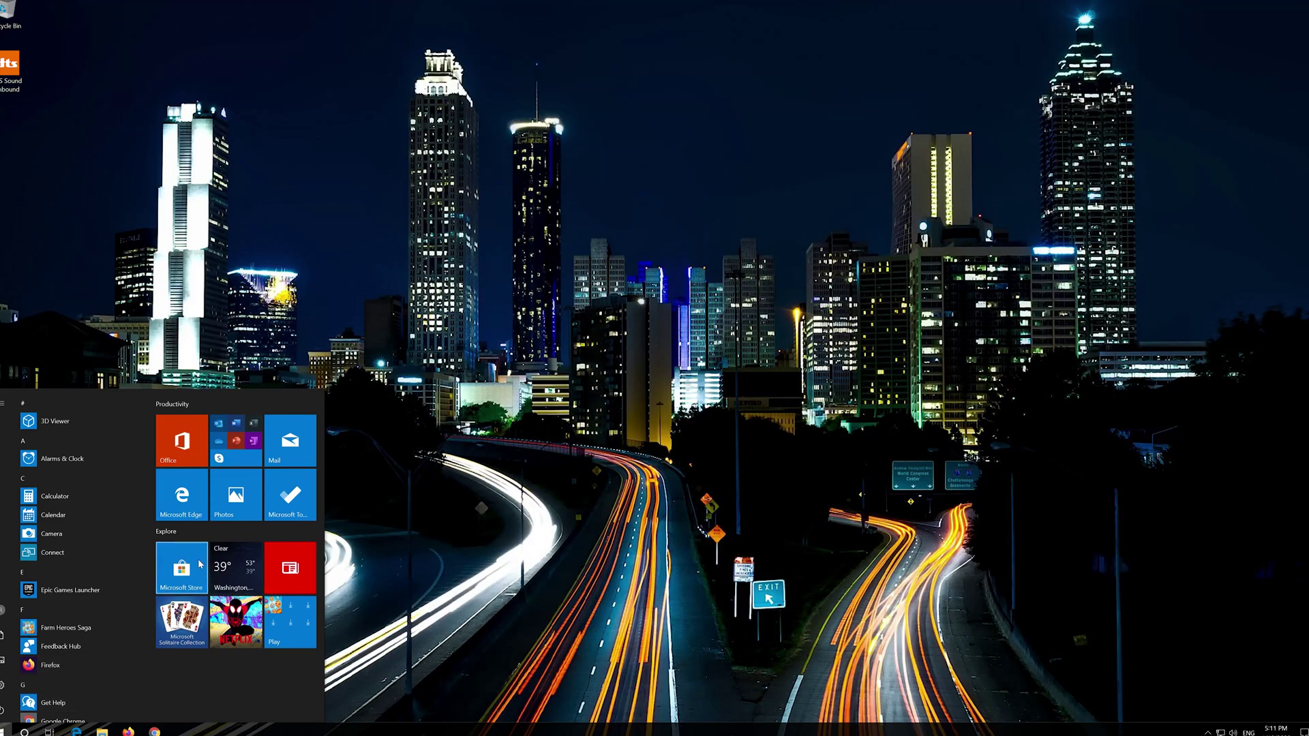
pyautogui.click(201, 564)
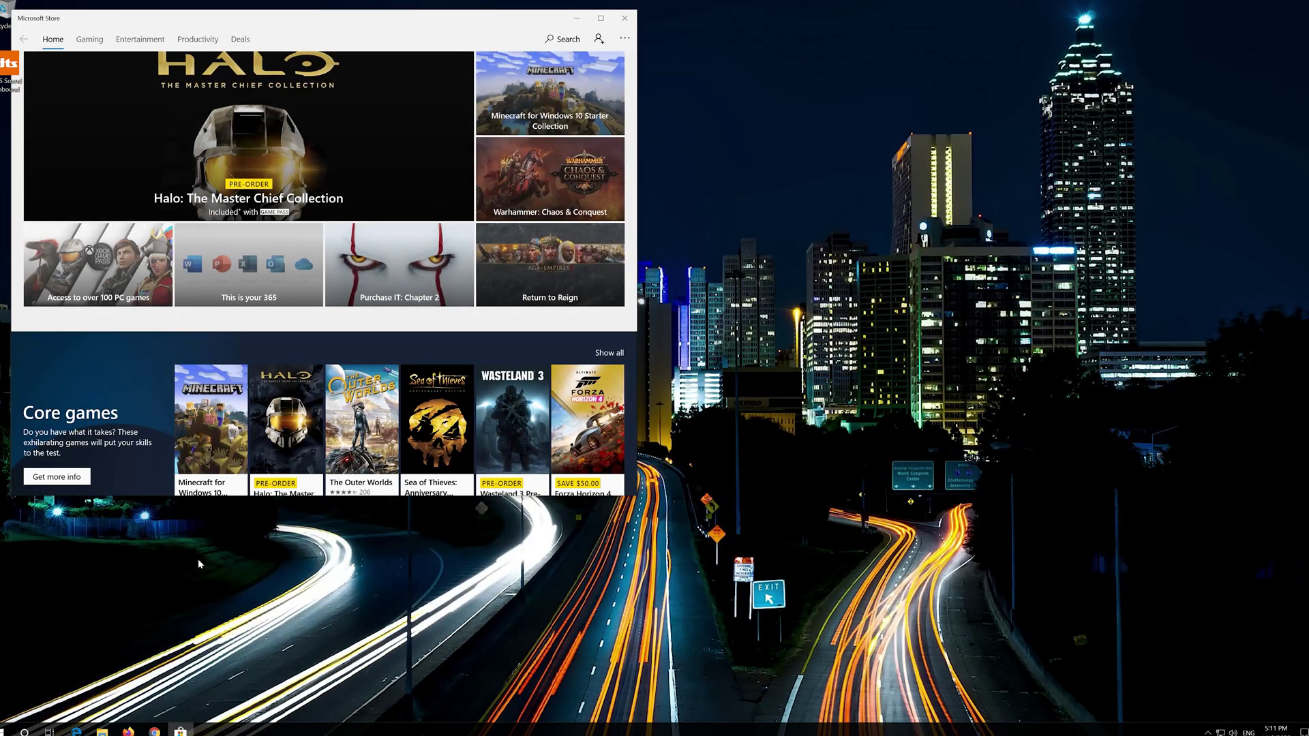
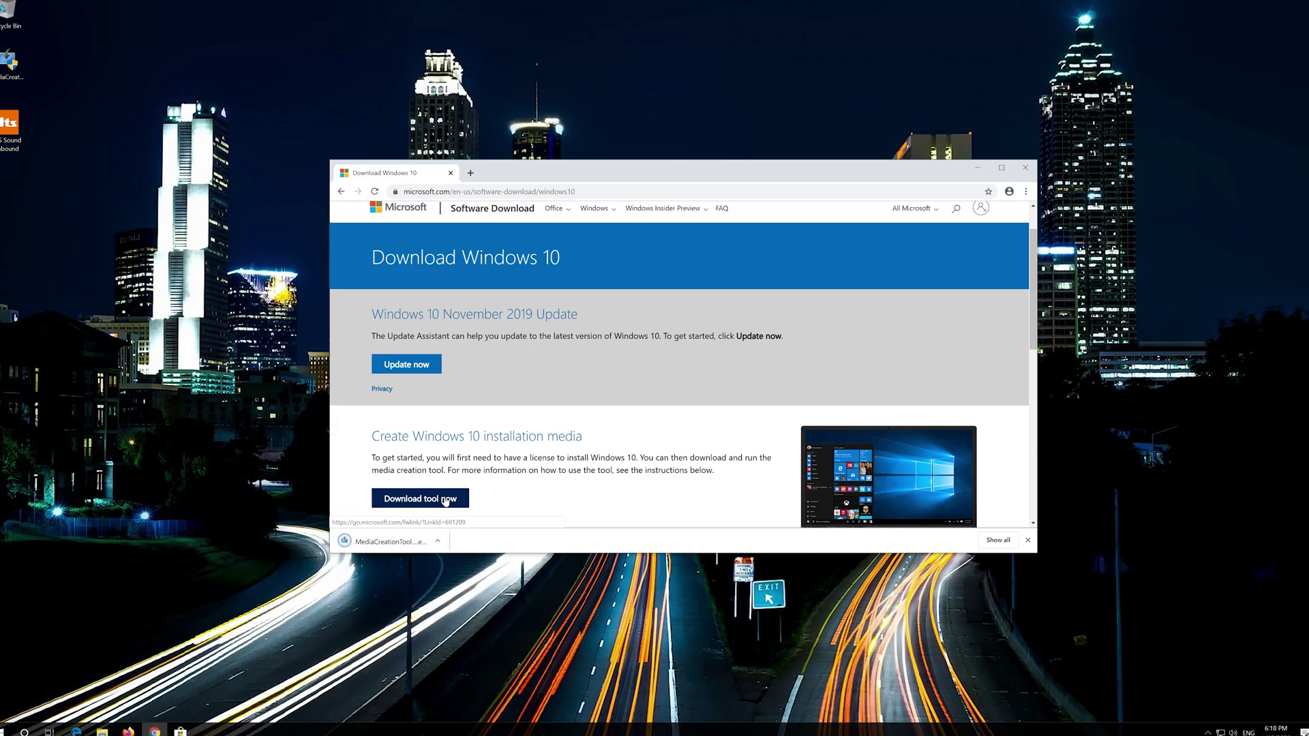
# - Close the browser, launch the downloaded Media Creation Tool with permission to make changes, and accept its license terms
pyautogui.click(1025, 169)
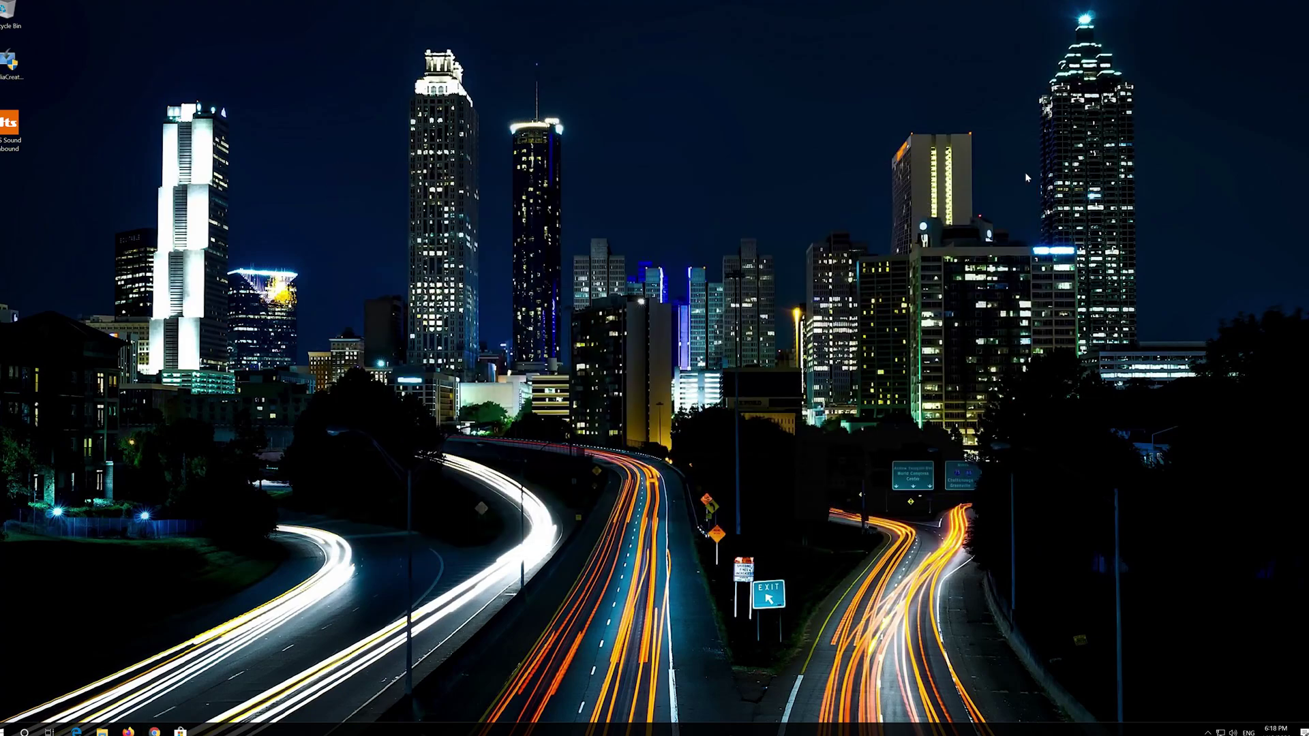
pyautogui.doubleClick(8, 71)
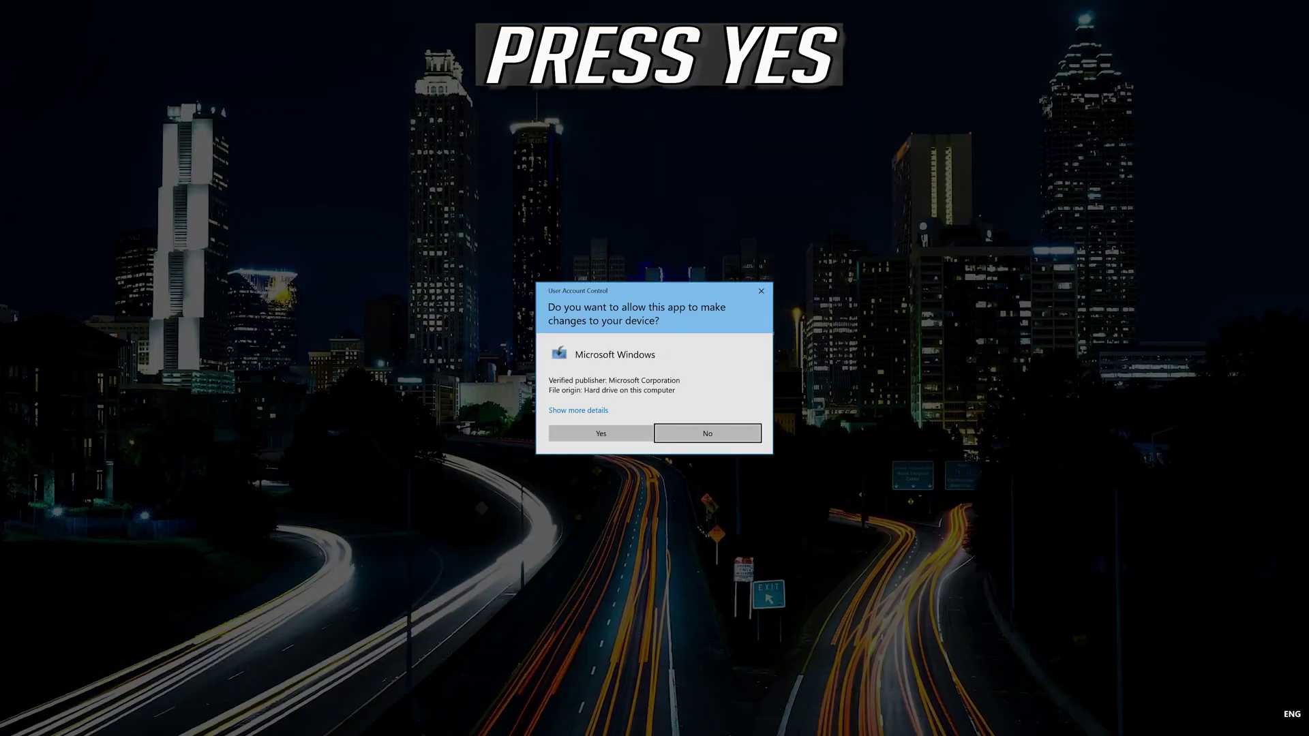
pyautogui.click(598, 439)
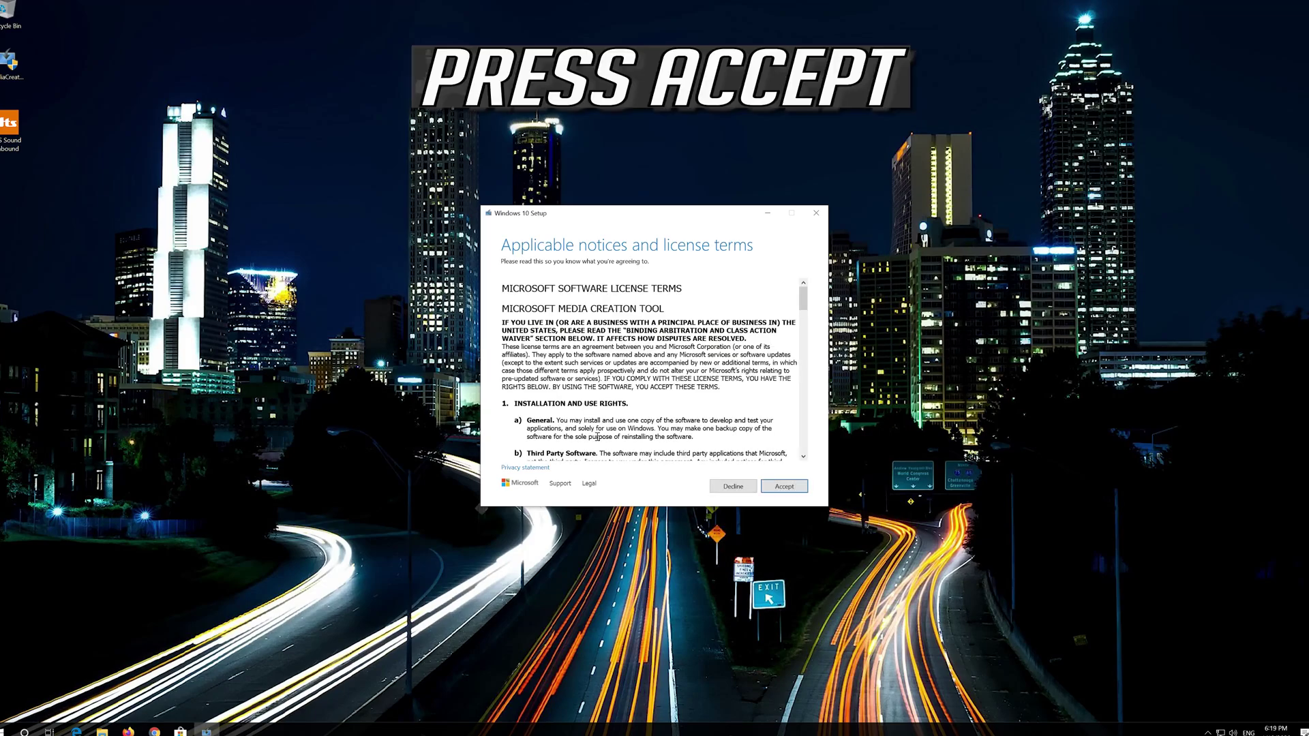
pyautogui.click(791, 486)
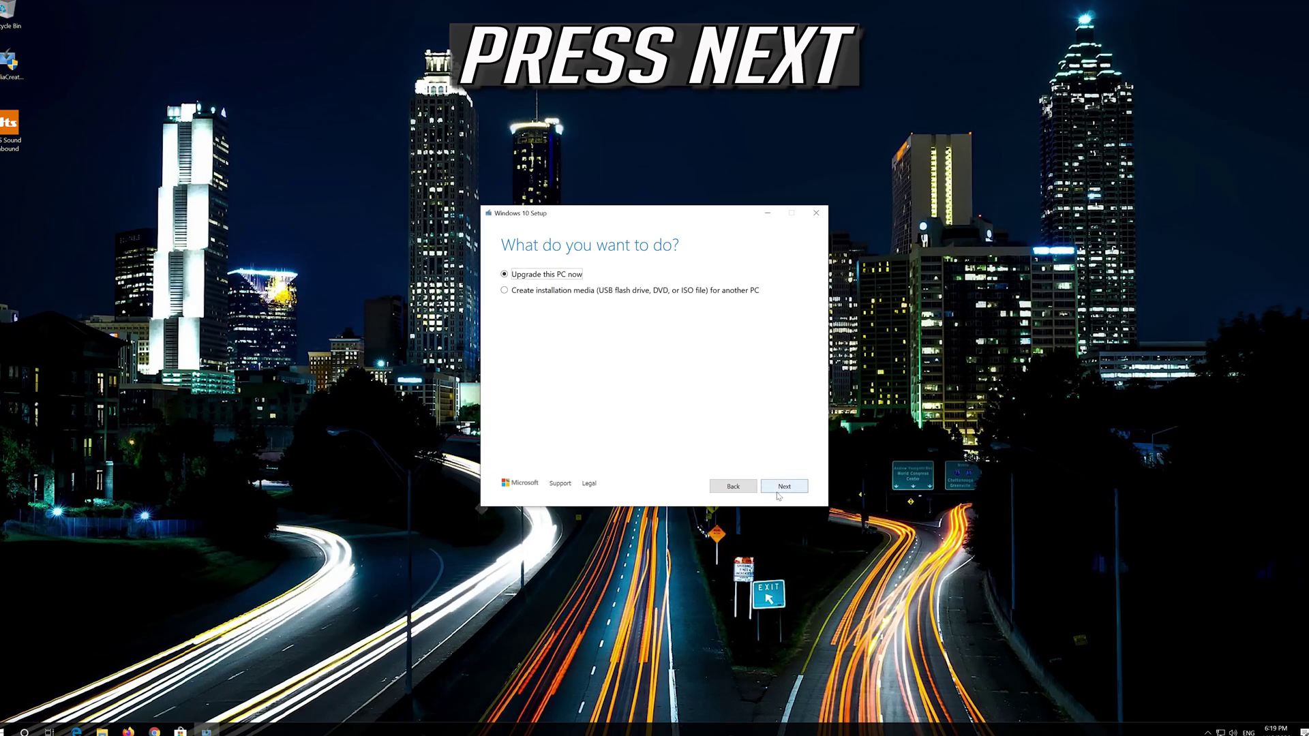
# - Choose to upgrade this PC now, accept the license terms, and install Windows 10 Pro keeping personal files and apps
pyautogui.click(784, 487)
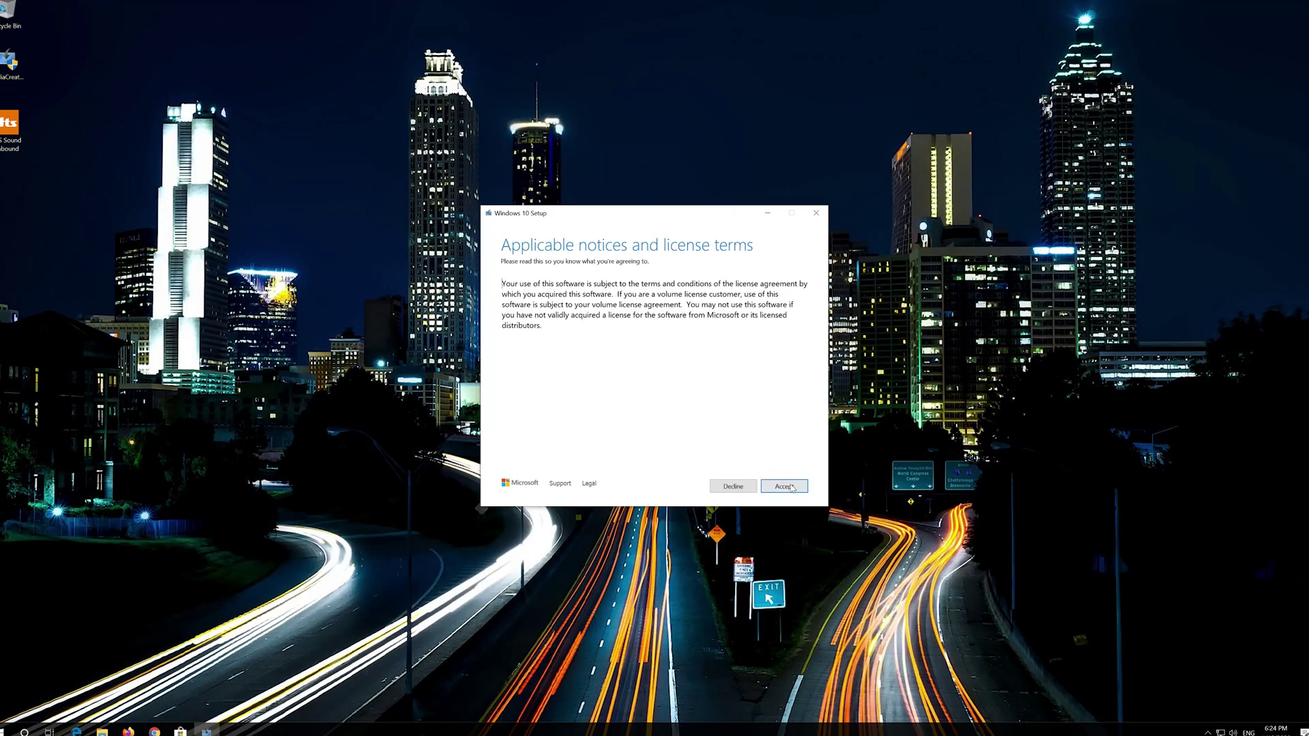
pyautogui.click(792, 485)
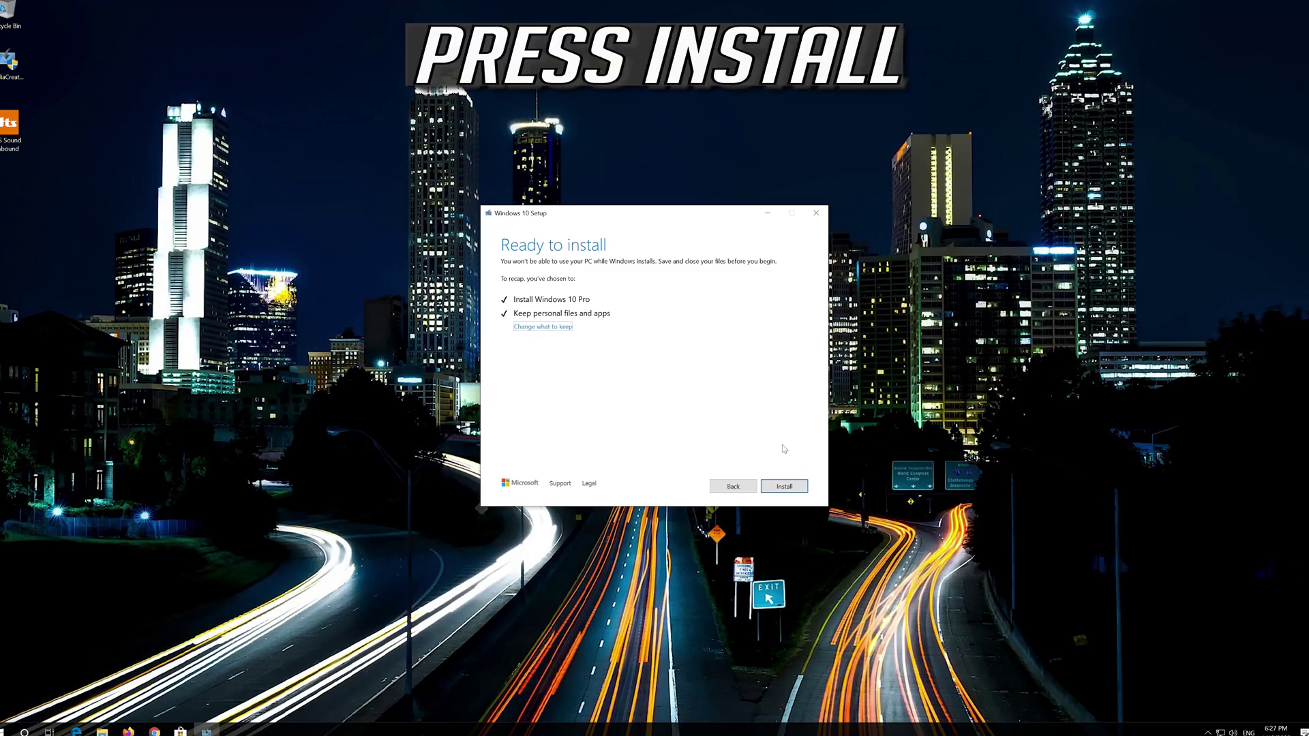
pyautogui.click(784, 488)
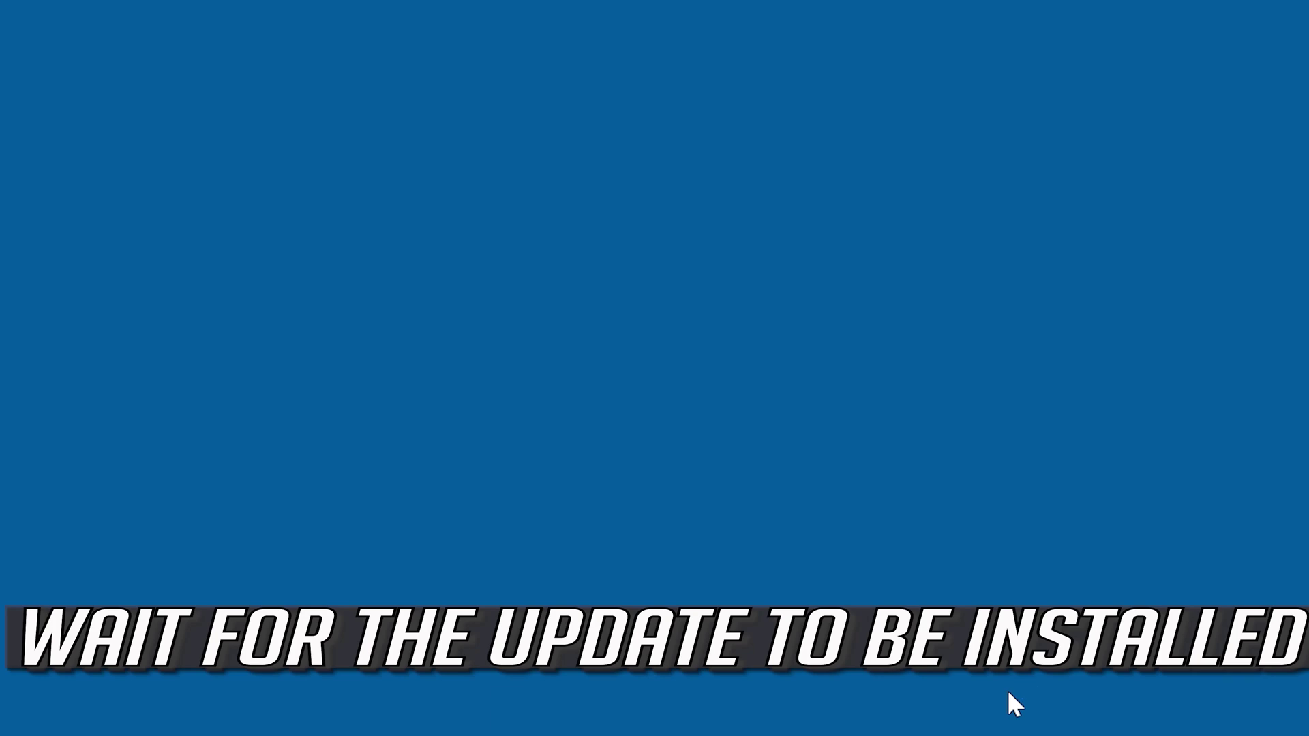